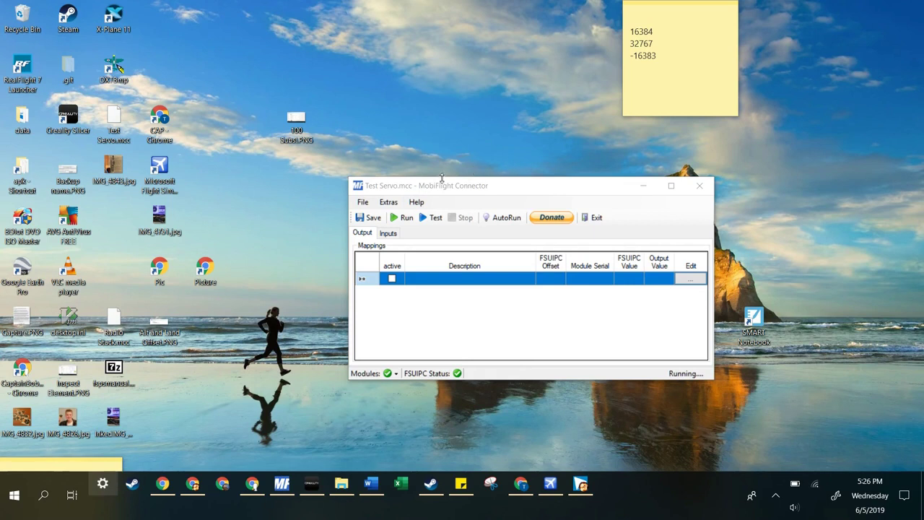
# Step: Open the MobiFlight Modules settings and select the Video MobiFlight board
pyautogui.click(319, 156)
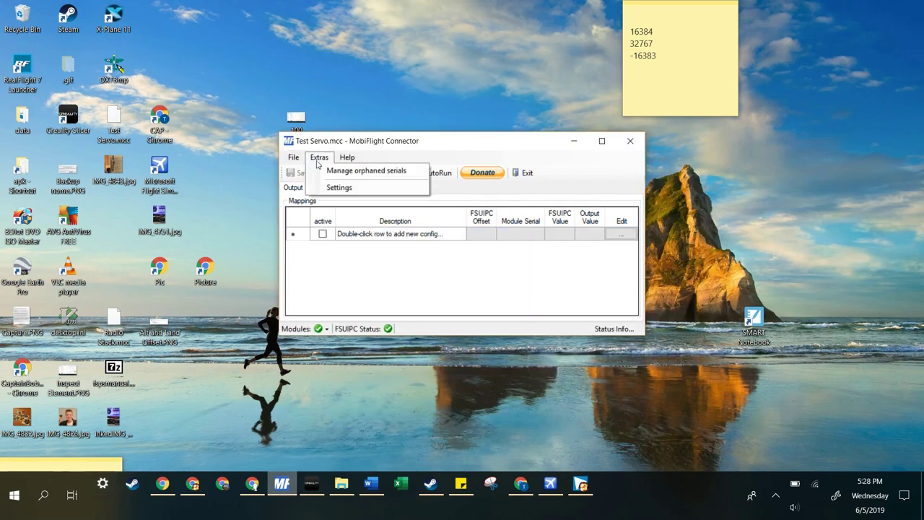
pyautogui.click(319, 157)
pyautogui.click(319, 157)
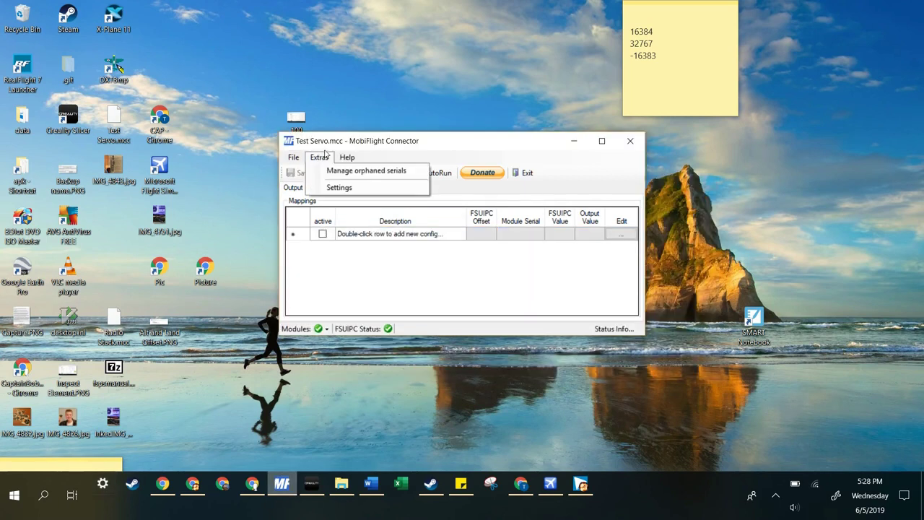
pyautogui.click(342, 189)
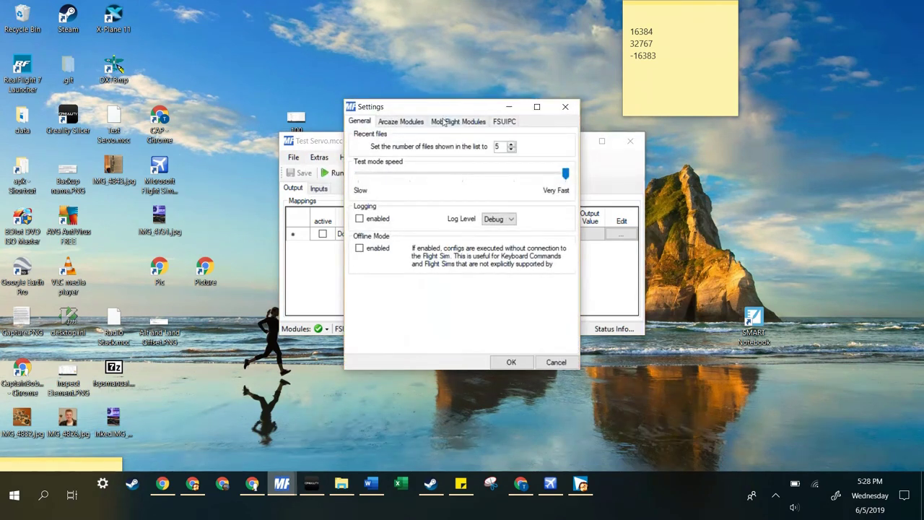
pyautogui.click(449, 123)
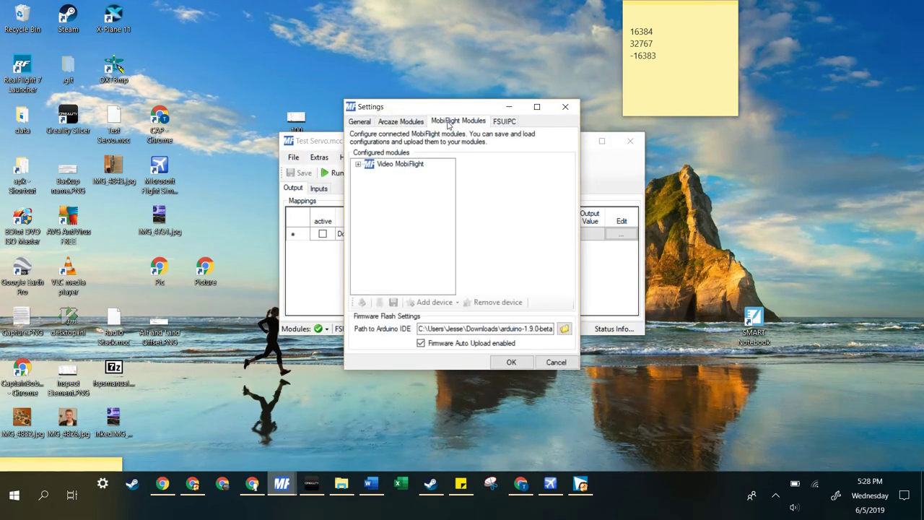
pyautogui.click(396, 163)
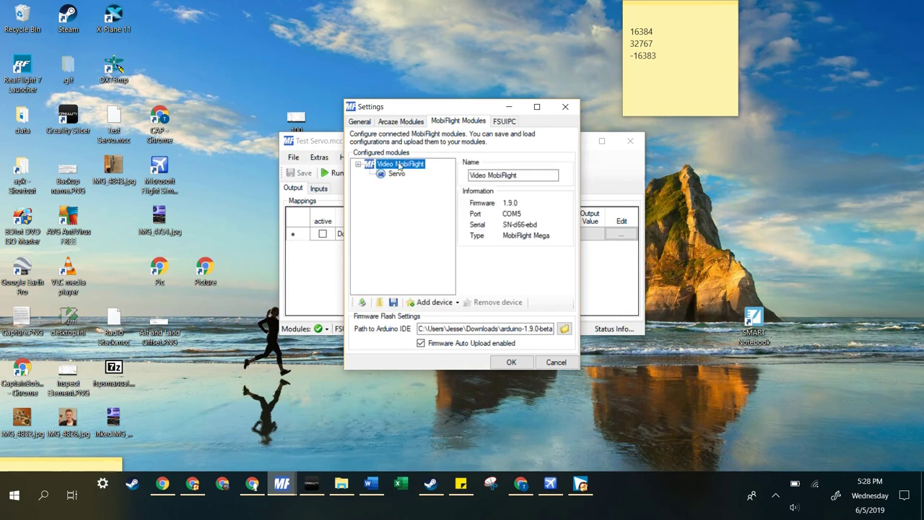
# Step: Add a servo named 'Airspeed Servo' on pin 3 and upload the board configuration
pyautogui.click(421, 303)
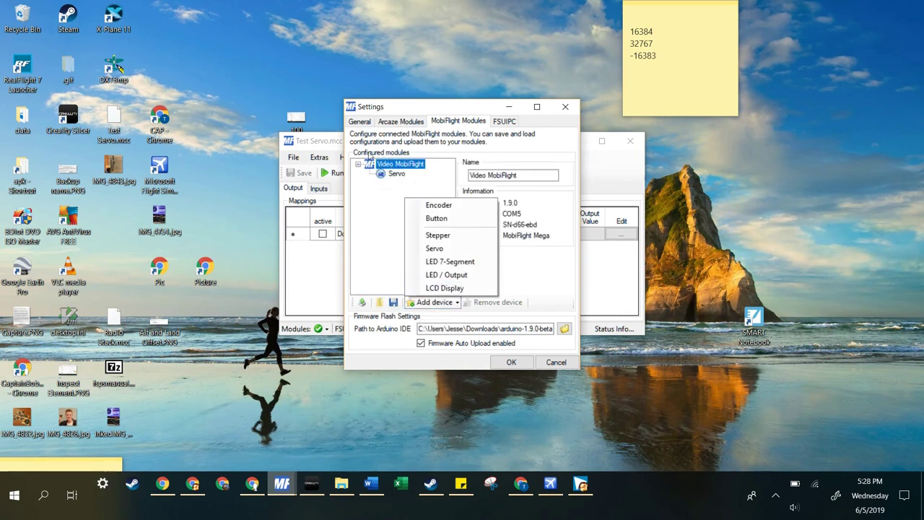
pyautogui.click(434, 249)
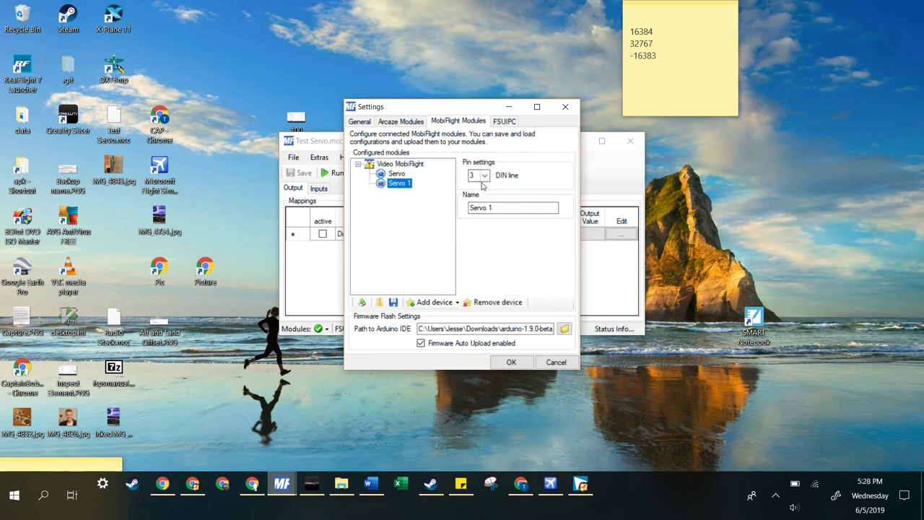
pyautogui.moveTo(498, 205); pyautogui.dragTo(361, 207)
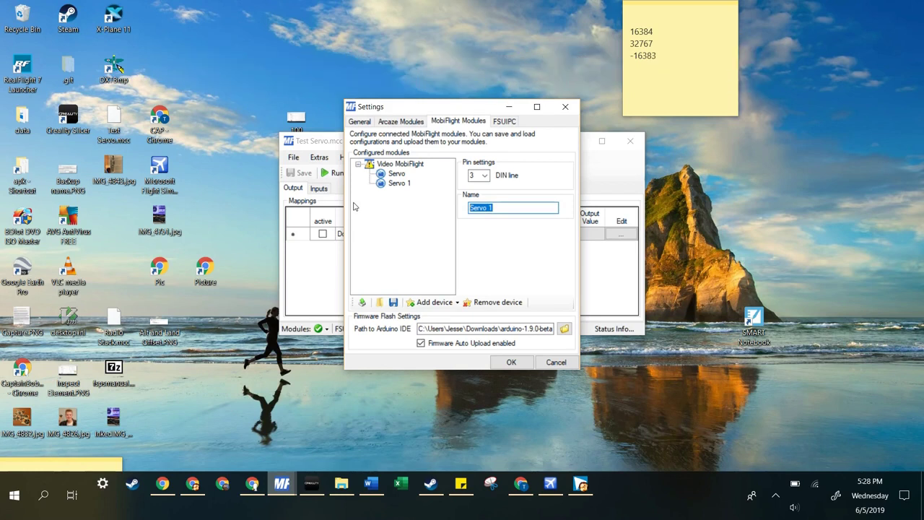
pyautogui.write('Airspeed')
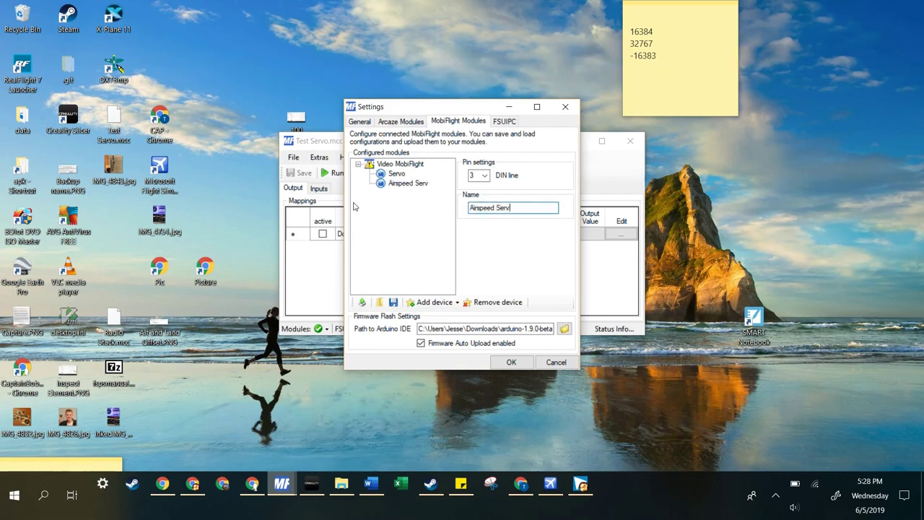
pyautogui.click(361, 302)
pyautogui.click(489, 279)
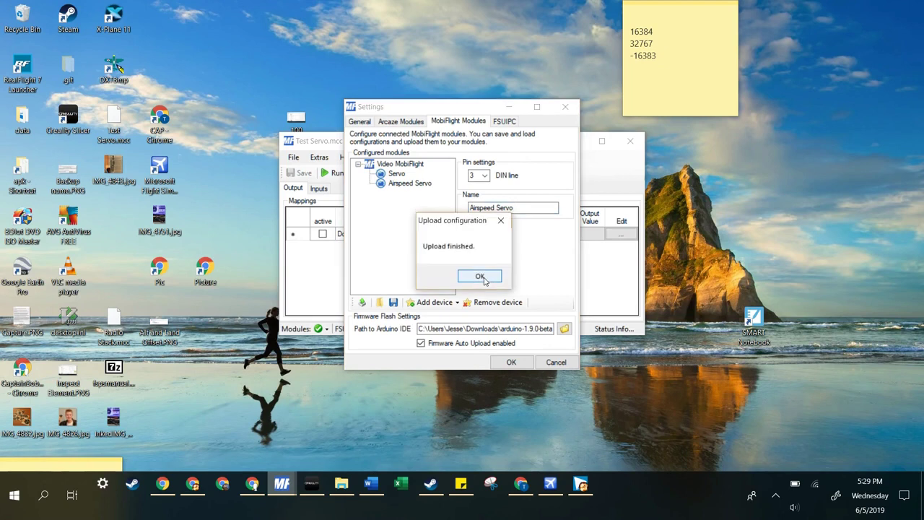
# Step: Close settings and give the new output mapping the description 'Airspeed Simtiuator'
pyautogui.click(480, 277)
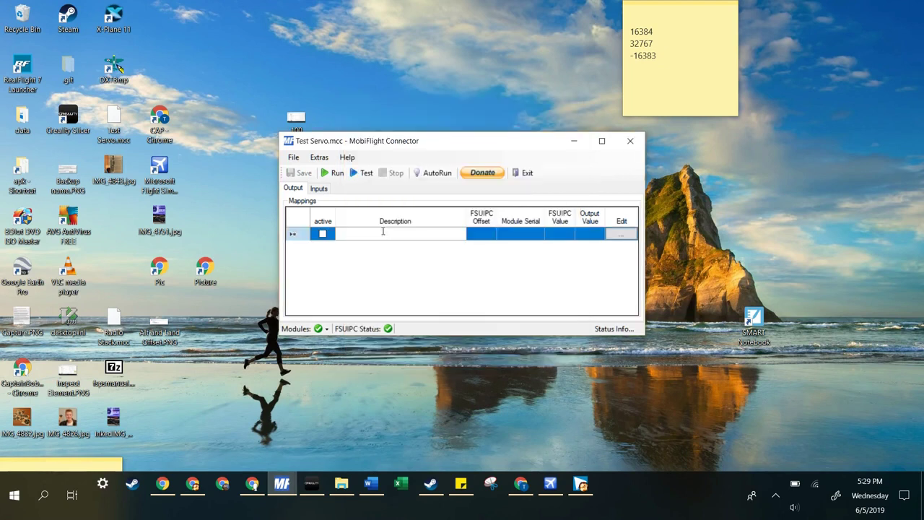
pyautogui.write('Ais')
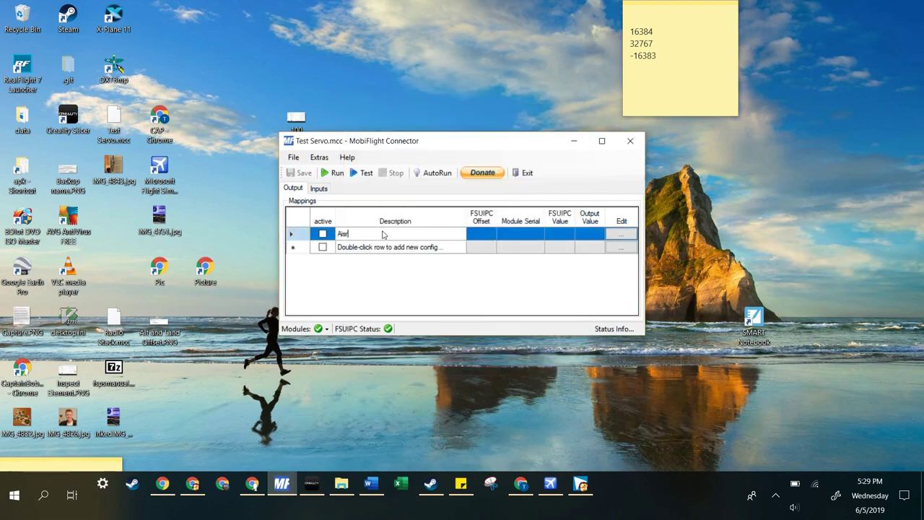
pyautogui.write('speed Simtiuator')
pyautogui.click(615, 236)
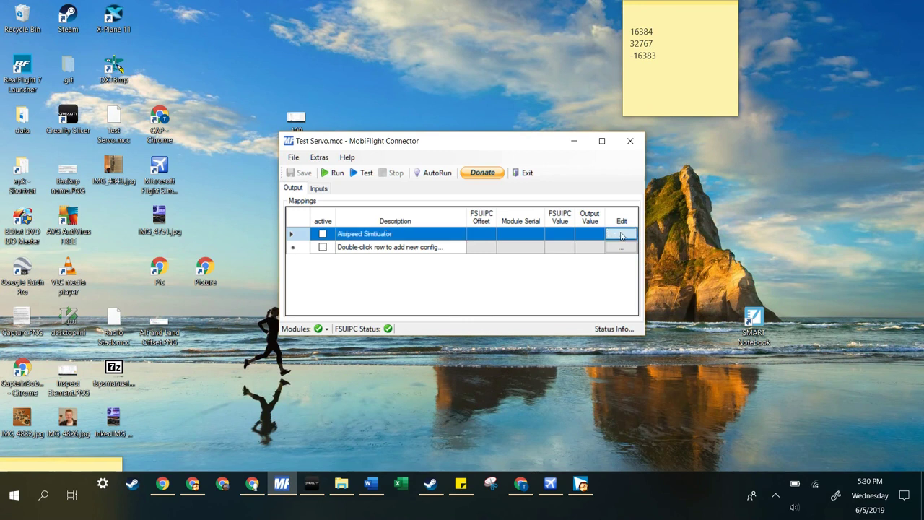
# Step: Open the mapping's ConfigWizard, leaving the Use preset list with no preset chosen
pyautogui.click(620, 236)
pyautogui.click(509, 149)
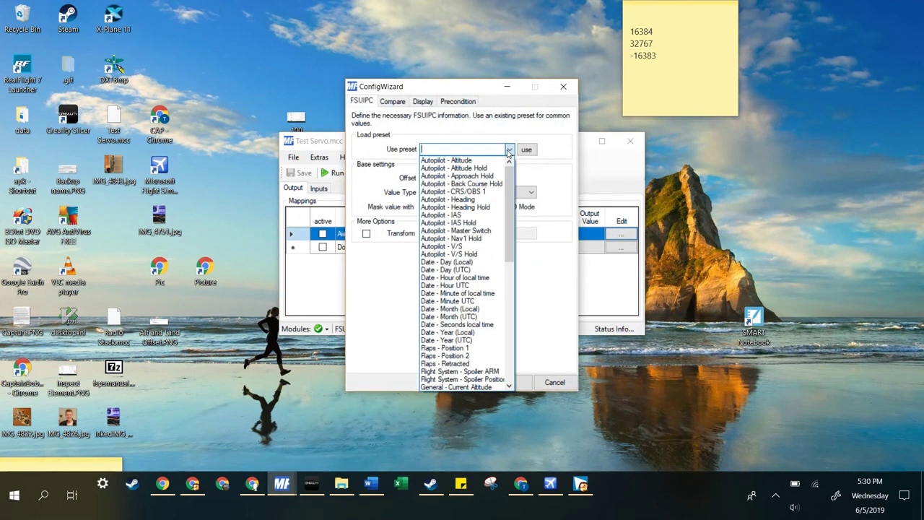
pyautogui.click(467, 150)
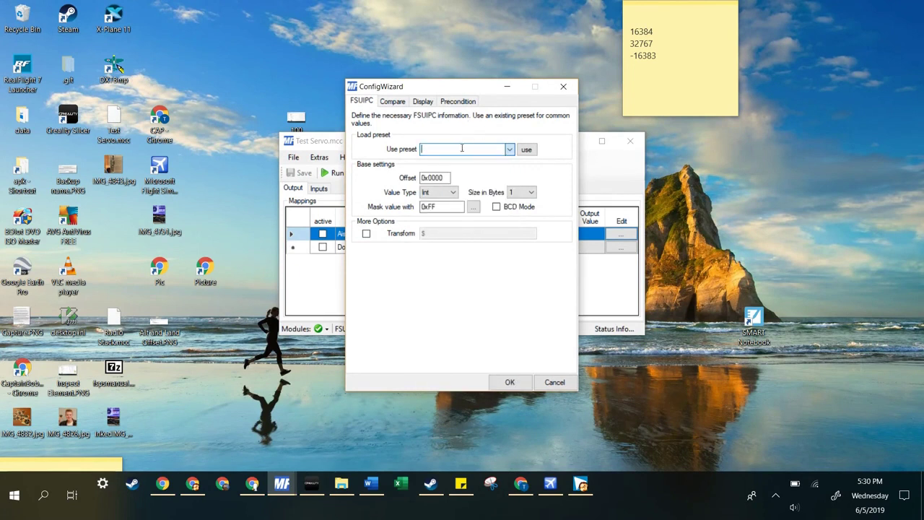
# Step: Search the FSUIPC offsets page in Chrome for 'Speed' and review the speed entries
pyautogui.click(215, 488)
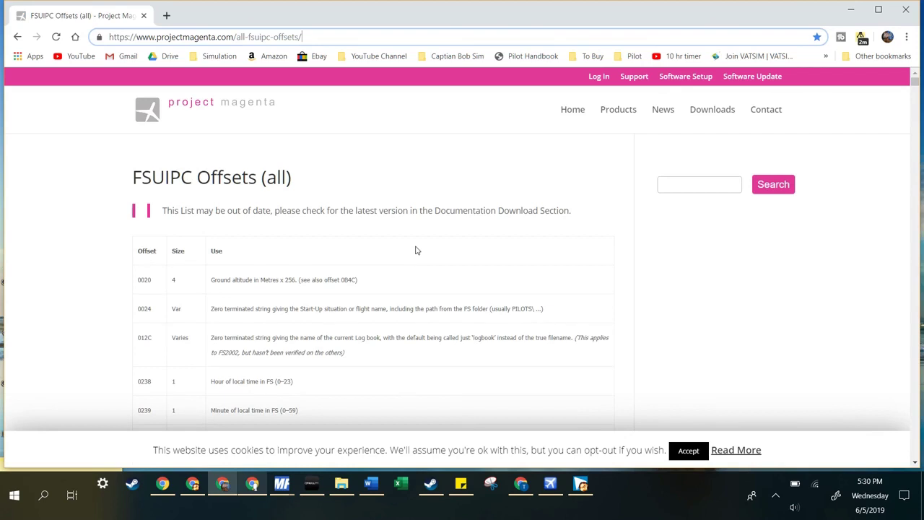
pyautogui.hotkey('ctrl', 'f')
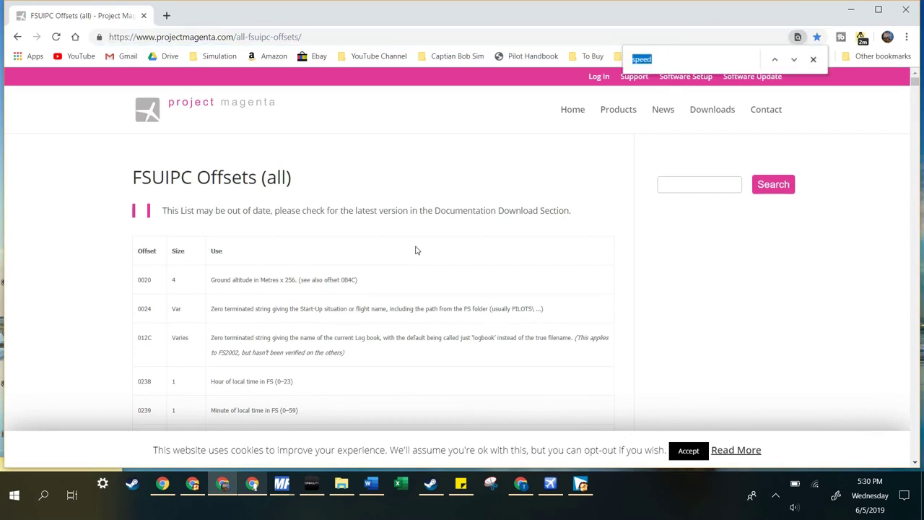
pyautogui.write('Speed')
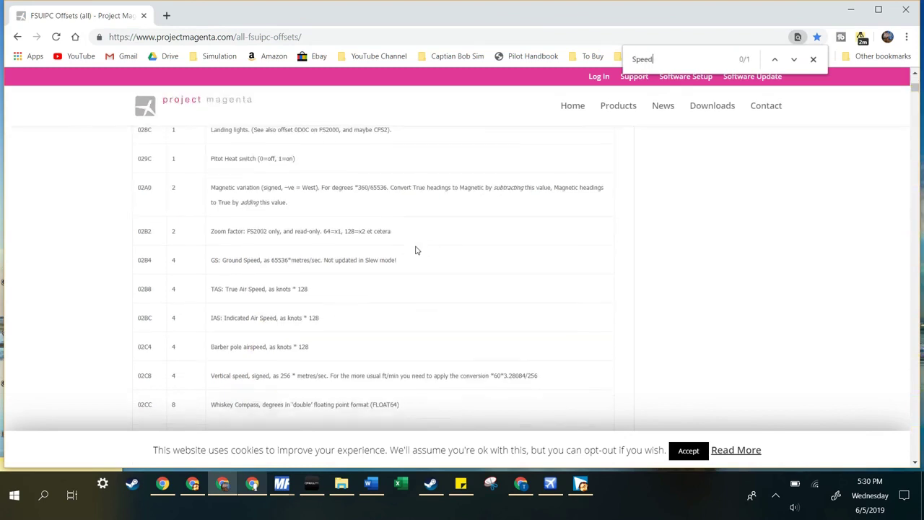
pyautogui.moveTo(222, 252); pyautogui.dragTo(266, 252)
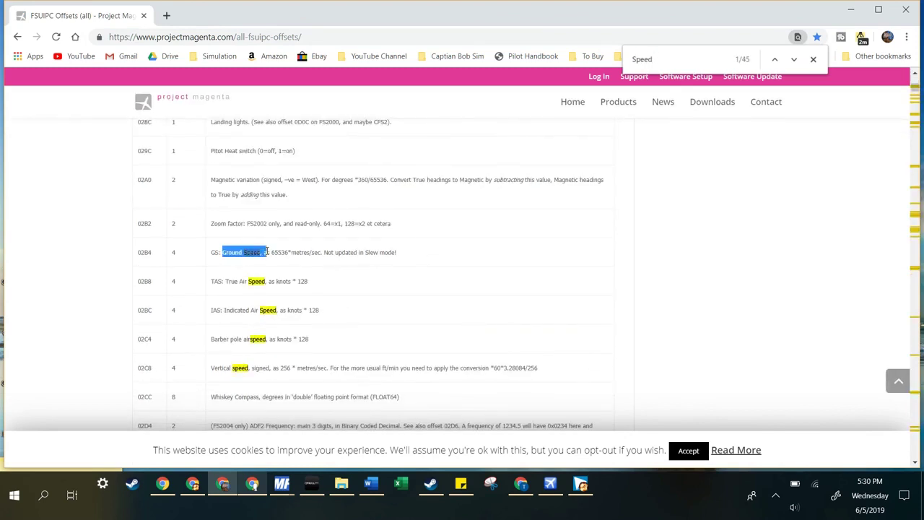
pyautogui.click(402, 257)
pyautogui.moveTo(369, 252); pyautogui.dragTo(326, 253)
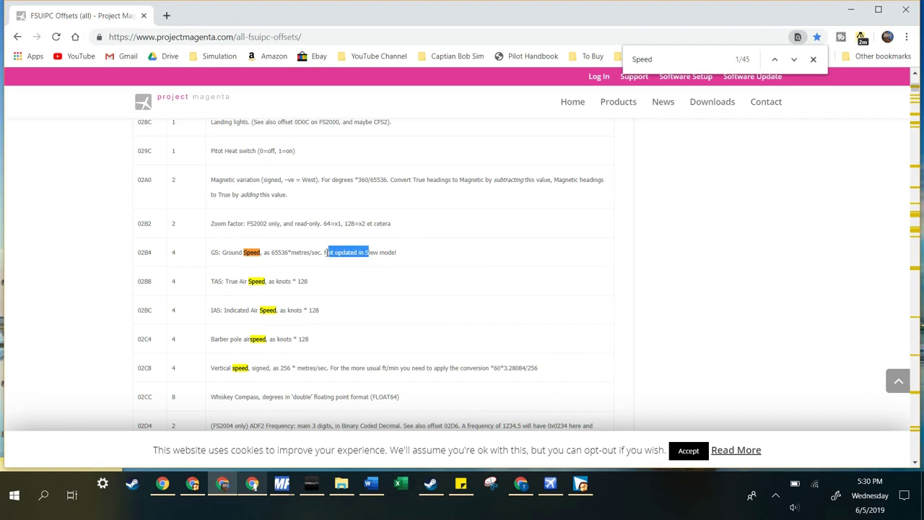
pyautogui.moveTo(226, 282); pyautogui.dragTo(278, 282)
pyautogui.click(418, 281)
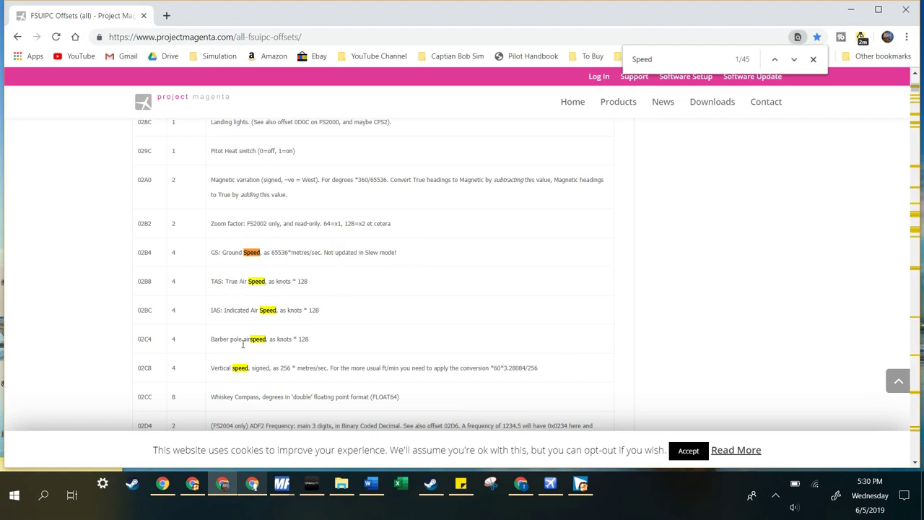
pyautogui.moveTo(225, 312); pyautogui.dragTo(275, 313)
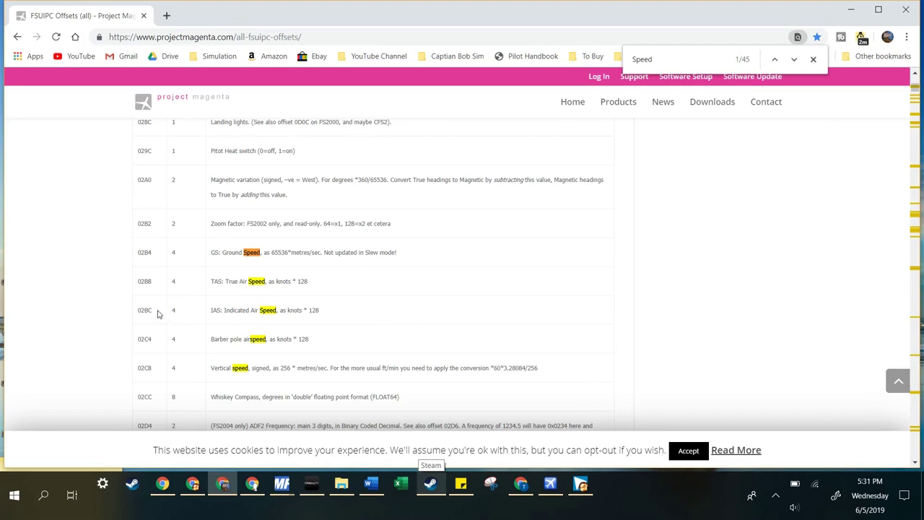
# Step: Copy the indicated airspeed offset 02BC and return to MobiFlight Connector
pyautogui.doubleClick(144, 310)
pyautogui.hotkey('ctrl', 'c')
pyautogui.rightClick(150, 310)
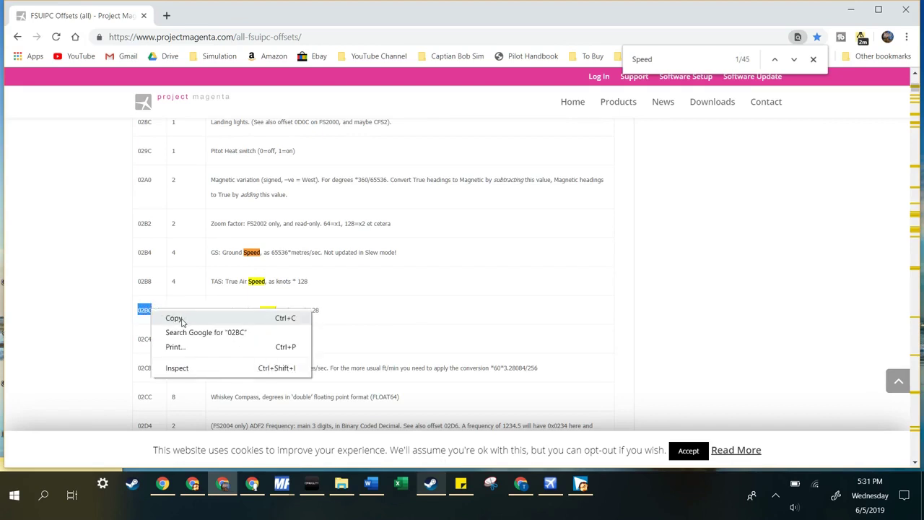
pyautogui.click(174, 318)
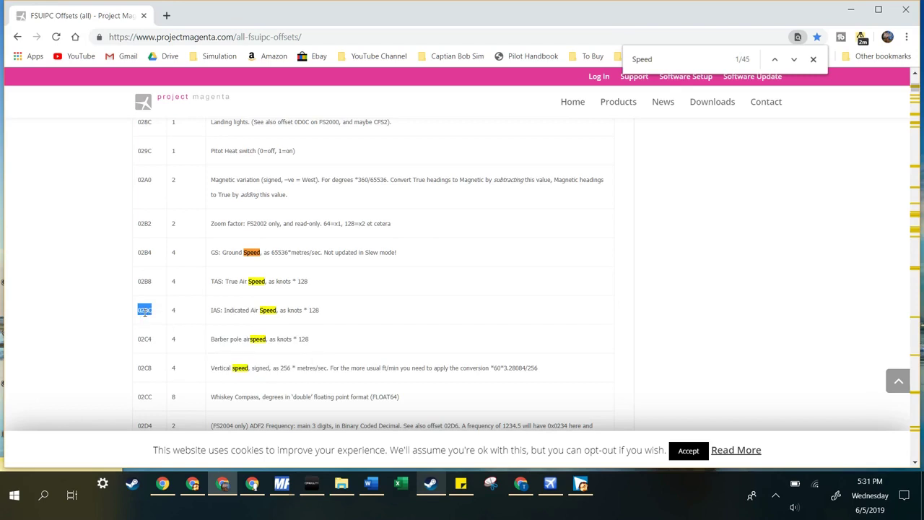
pyautogui.click(282, 482)
# Step: Paste 02BC into the offset field and set the value size to 4 bytes
pyautogui.click(341, 432)
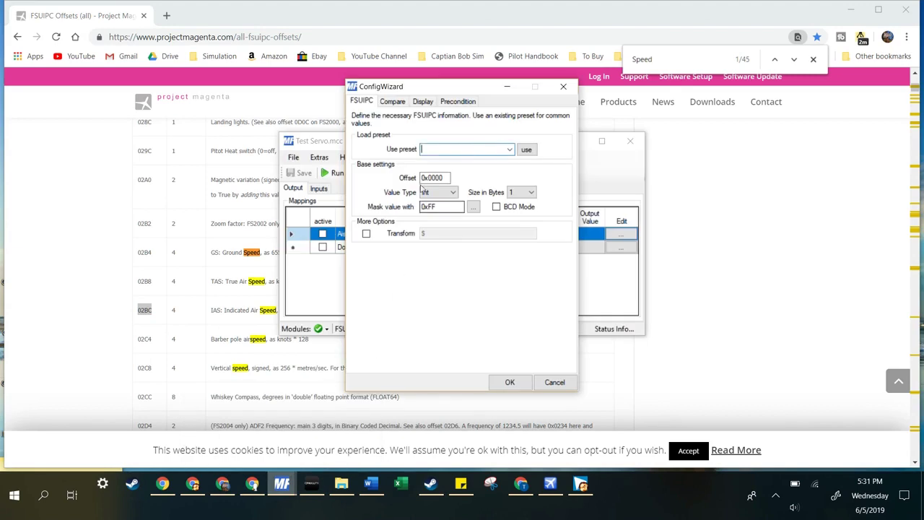
pyautogui.moveTo(444, 177); pyautogui.dragTo(425, 177)
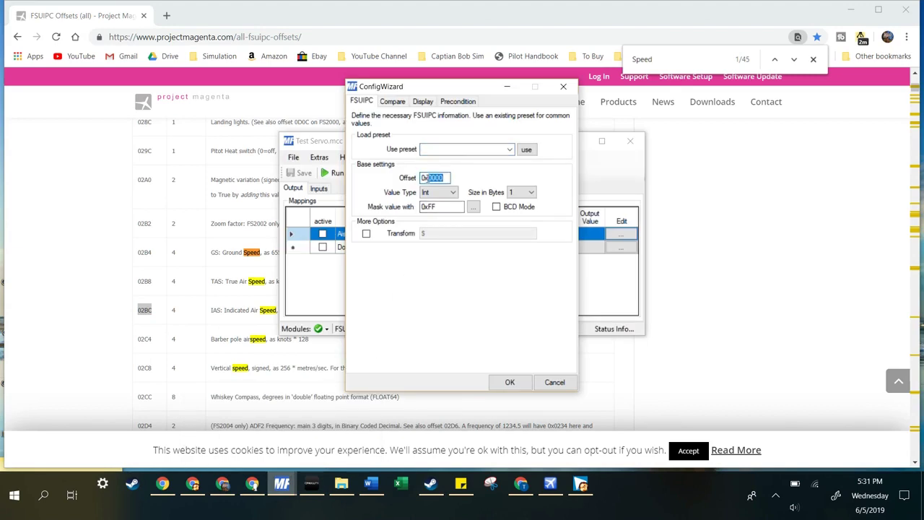
pyautogui.hotkey('ctrl', 'v')
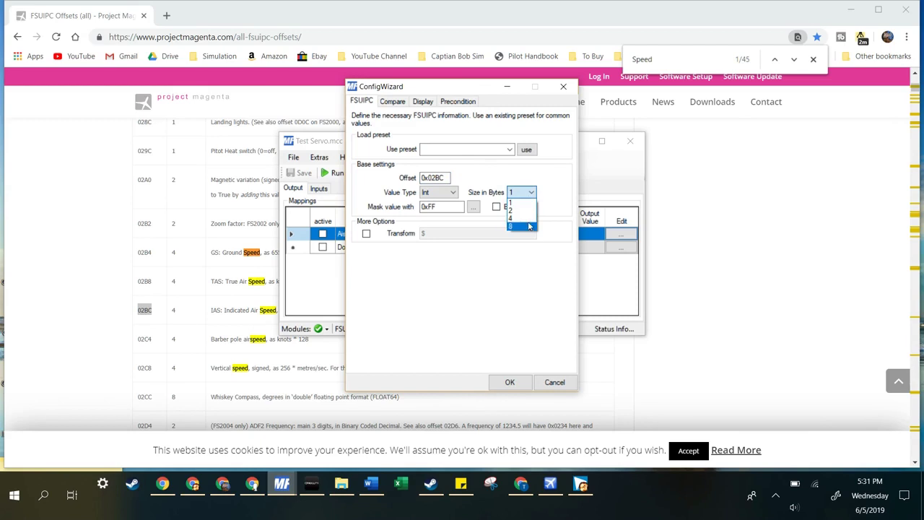
pyautogui.click(526, 218)
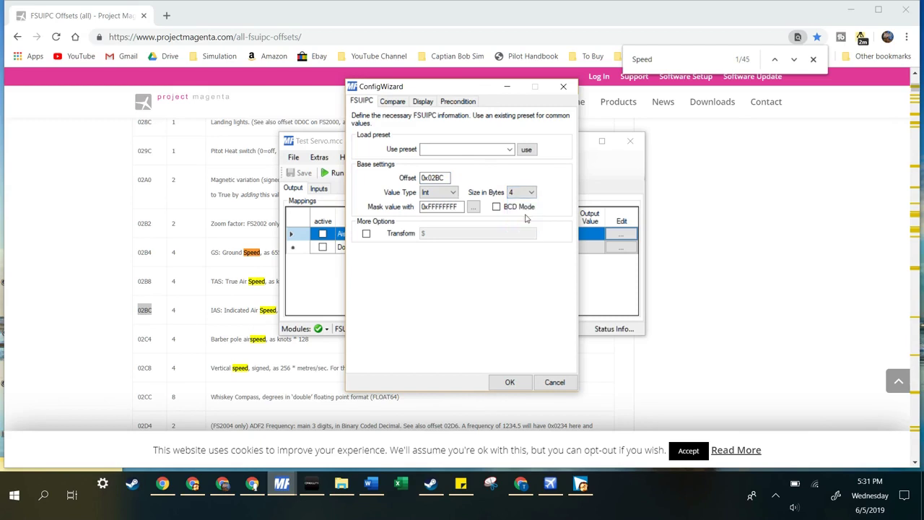
# Step: Set the display output to the Servo type, Airspeed Servo, on the Video MobiFlight module
pyautogui.click(423, 102)
pyautogui.click(426, 150)
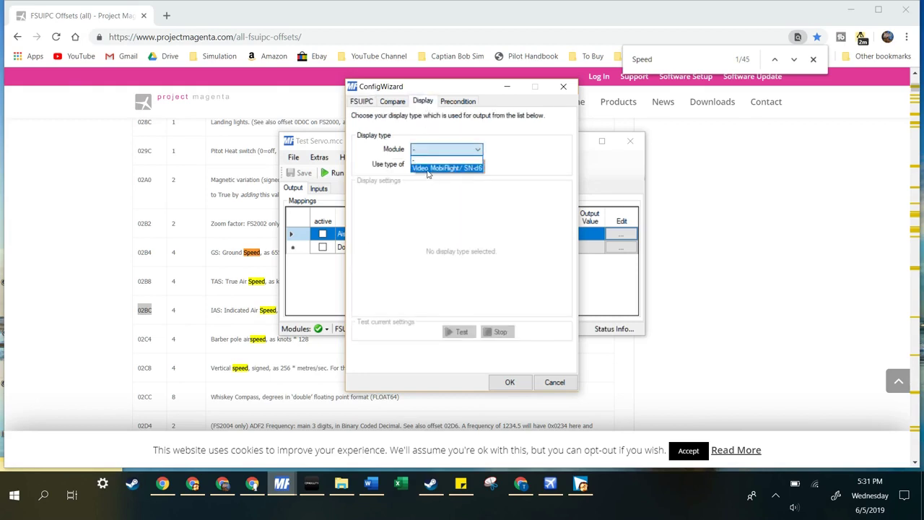
pyautogui.click(427, 166)
pyautogui.click(428, 167)
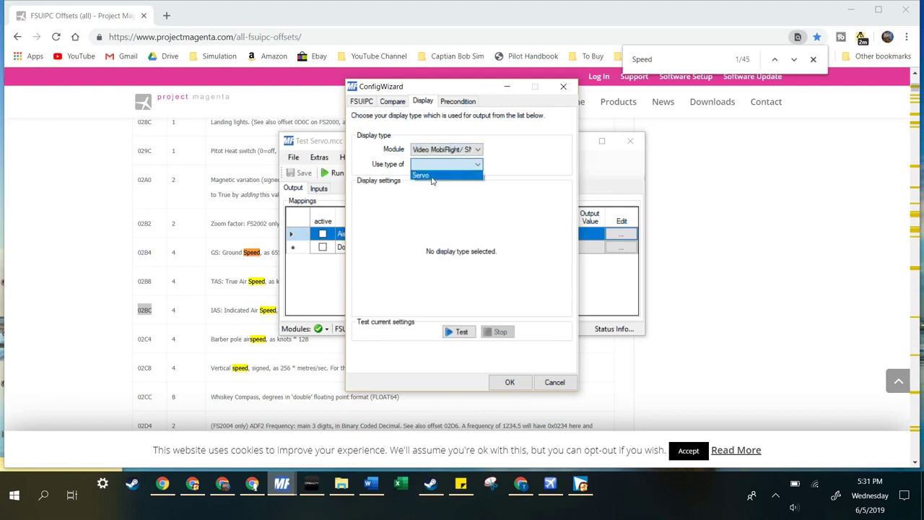
pyautogui.click(431, 176)
pyautogui.click(429, 192)
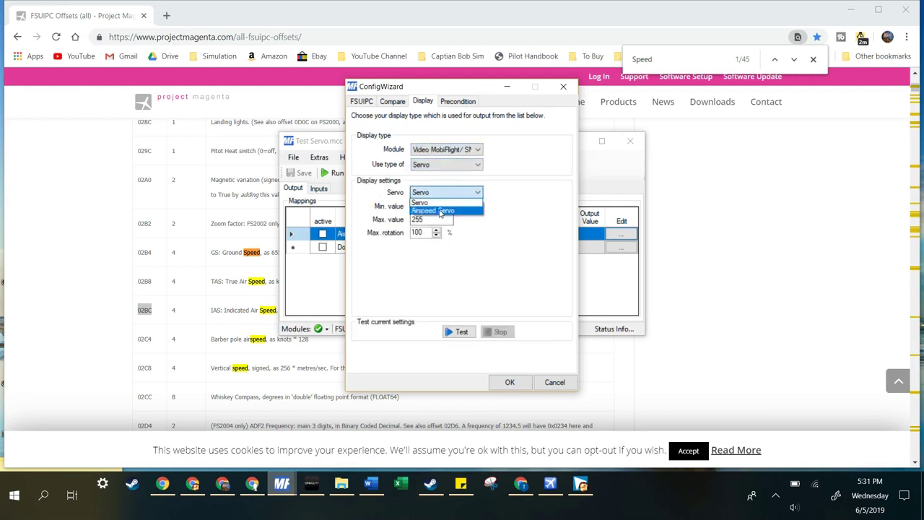
pyautogui.click(438, 206)
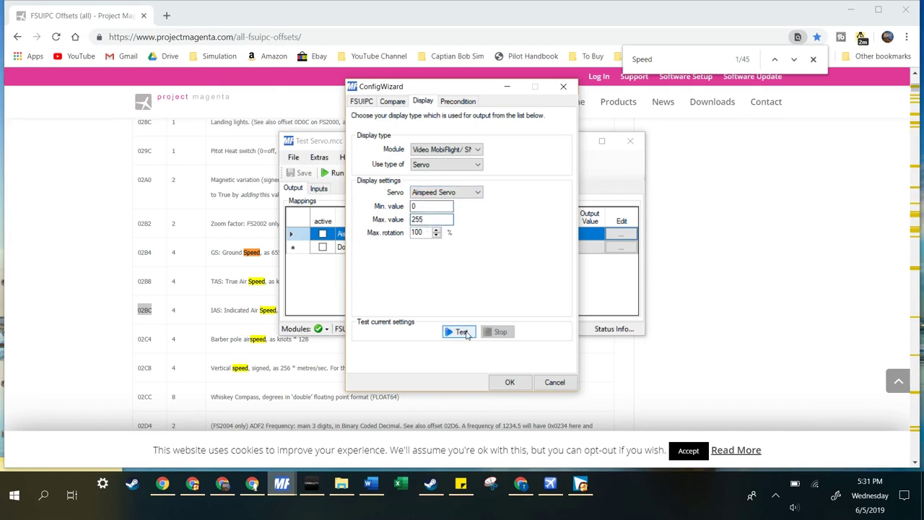
# Step: Run and stop several servo test sweeps, including one at 90% max rotation
pyautogui.click(460, 332)
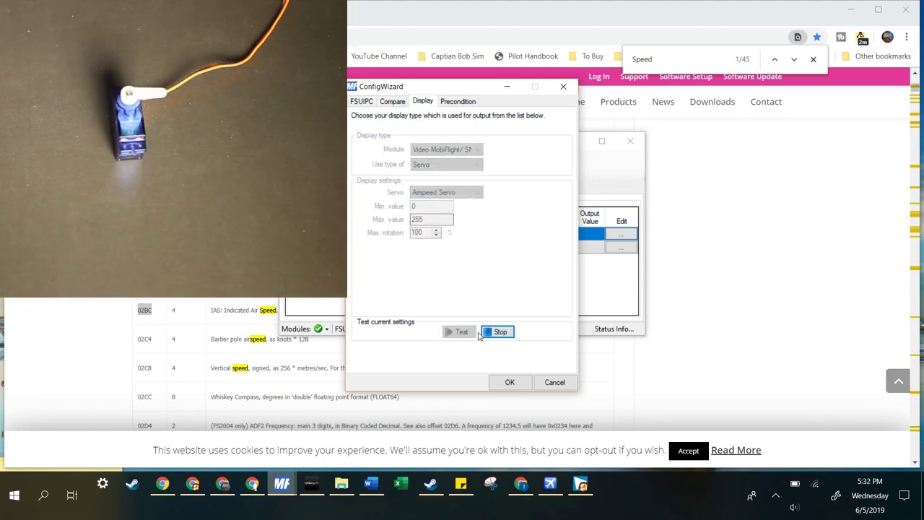
pyautogui.click(498, 332)
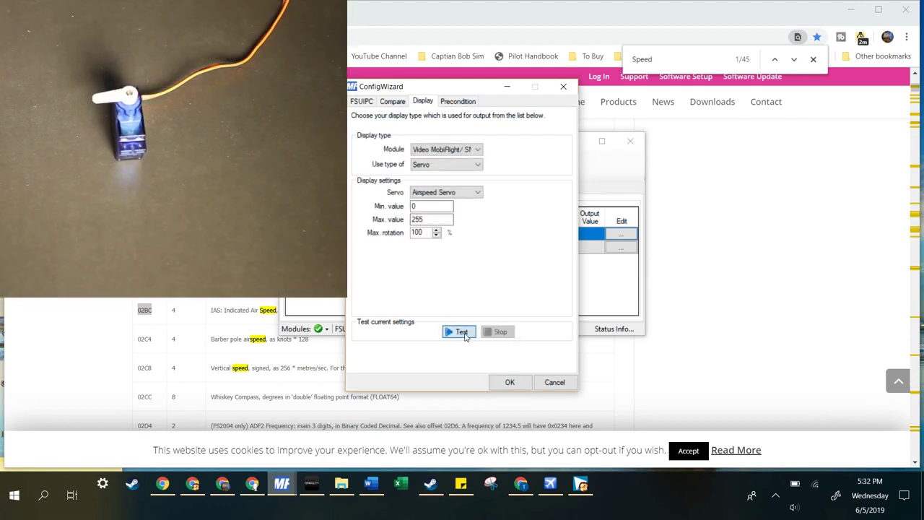
pyautogui.click(462, 332)
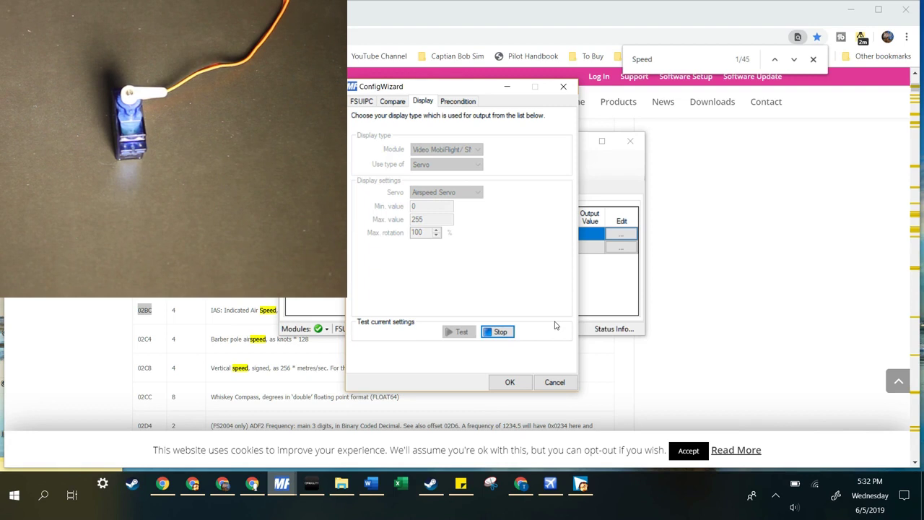
pyautogui.click(498, 332)
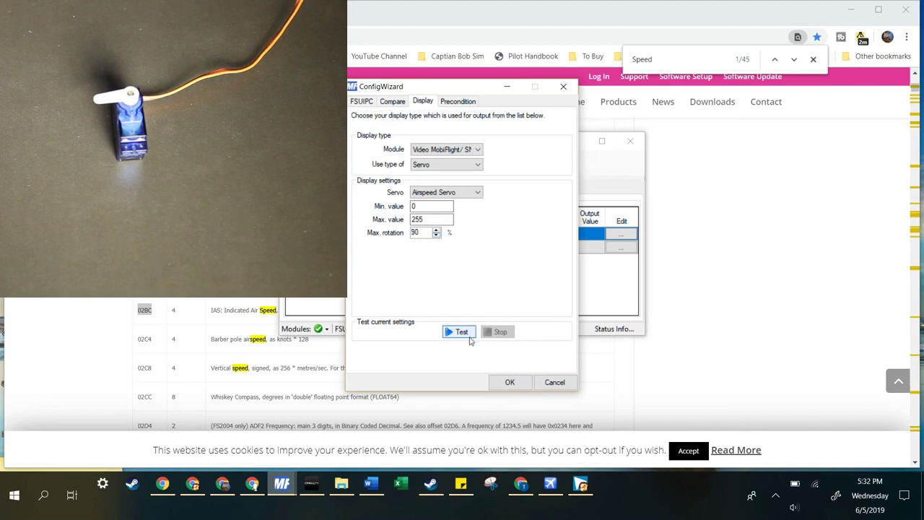
pyautogui.click(469, 334)
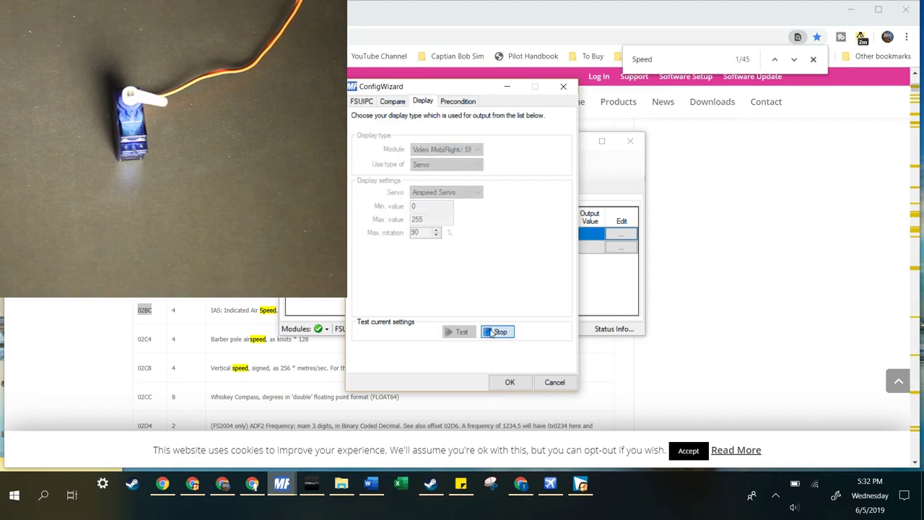
pyautogui.click(494, 332)
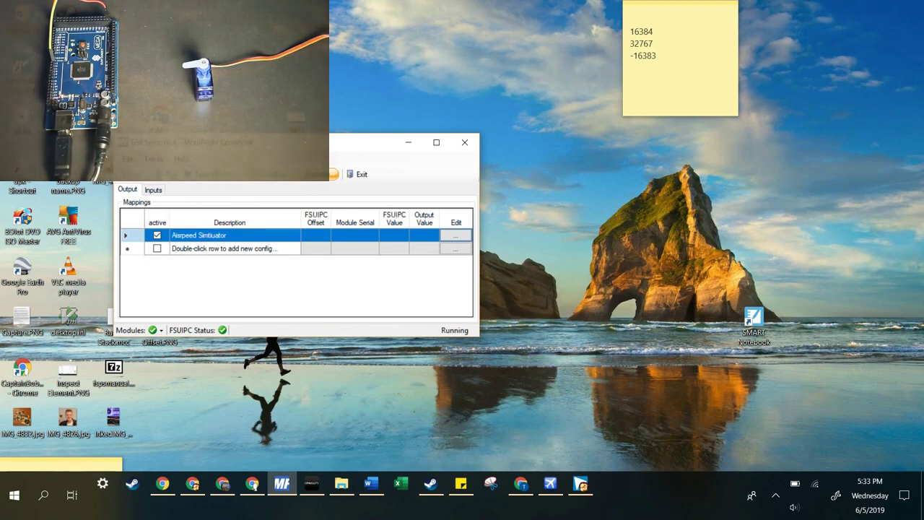
# Step: Run the configuration and position MobiFlight beside Flight Simulator X
pyautogui.click(168, 174)
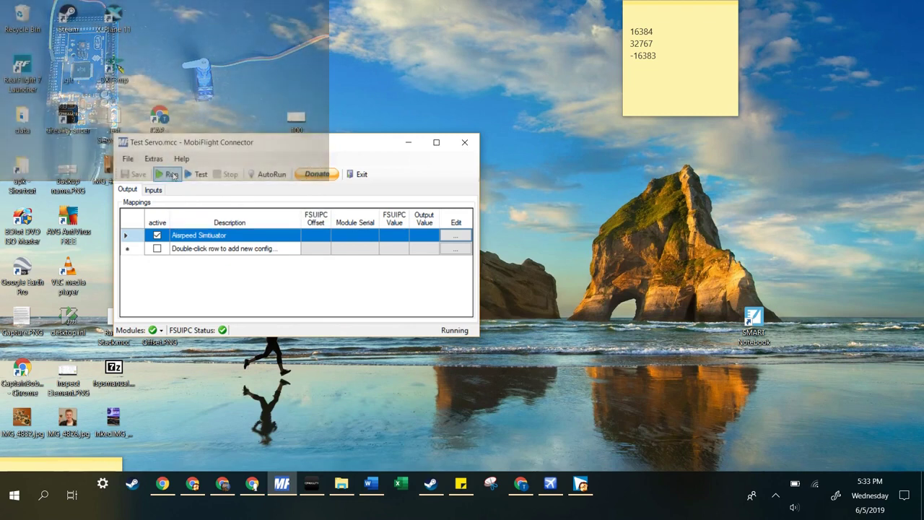
pyautogui.click(551, 497)
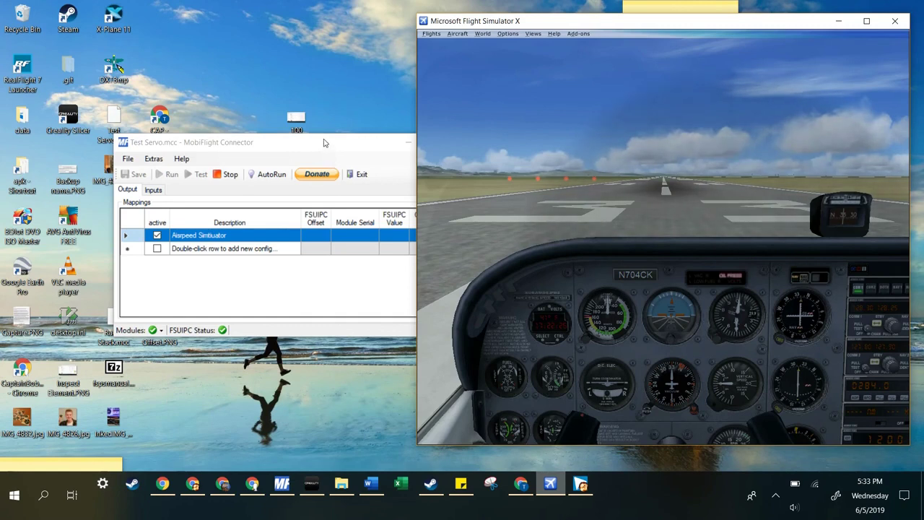
pyautogui.moveTo(325, 143); pyautogui.dragTo(261, 136)
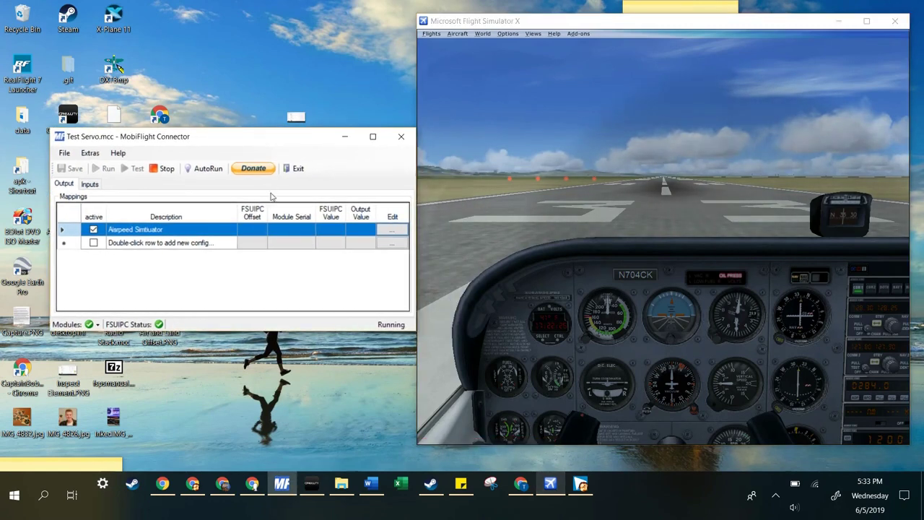
# Step: Review the airspeed mapping's FSUIPC offset settings and close them unchanged
pyautogui.click(388, 235)
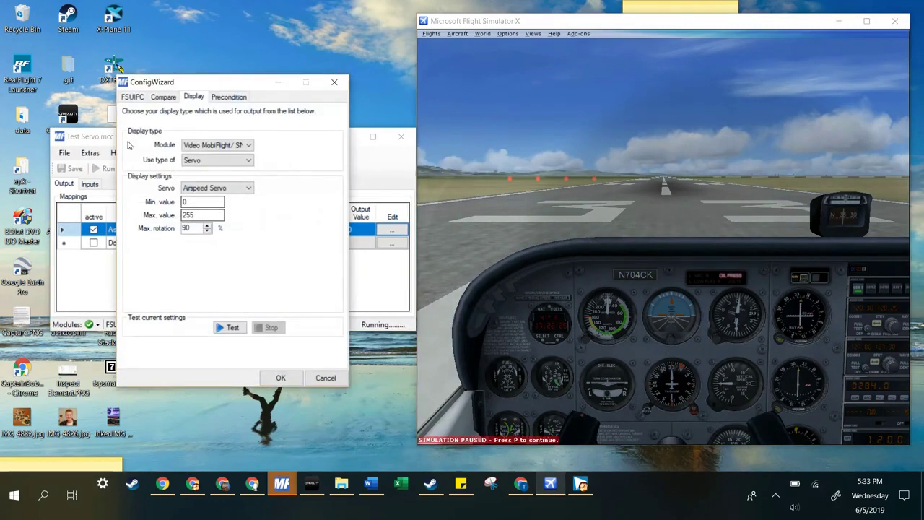
pyautogui.click(134, 99)
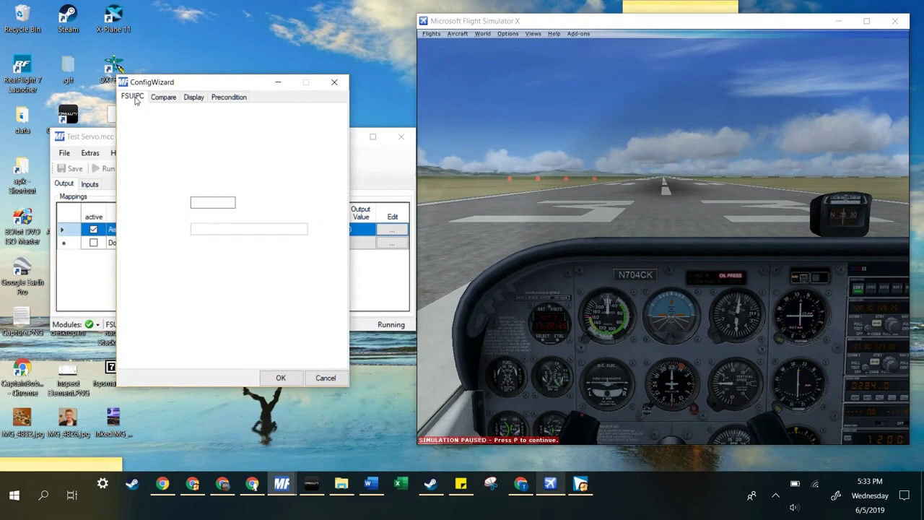
pyautogui.click(280, 377)
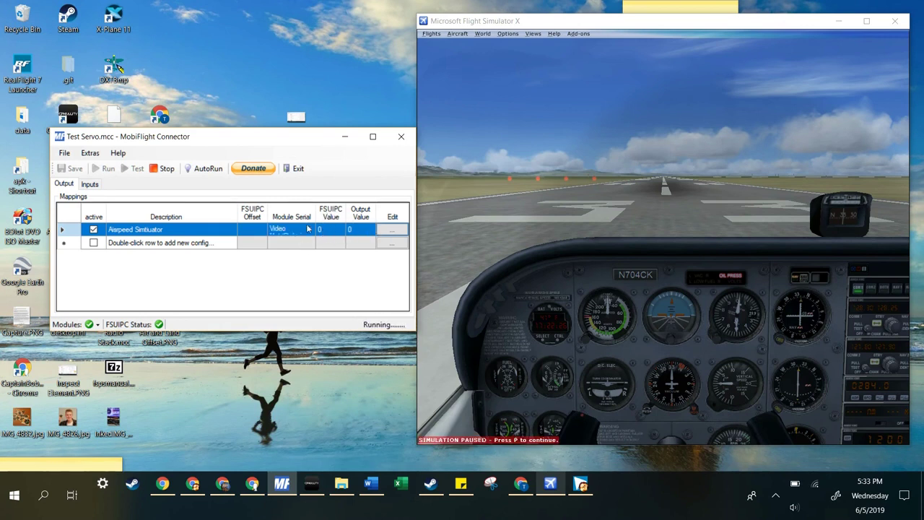
# Step: Take off in FSX, adjusting the cockpit view, until MobiFlight's airspeed values reach 14352
pyautogui.click(511, 235)
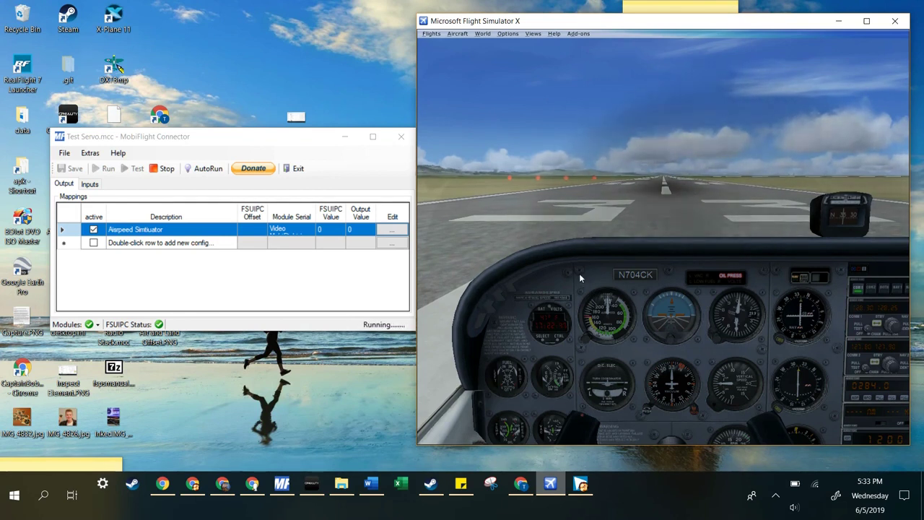
pyautogui.hotkey('shift', 'BackSpace')
pyautogui.hotkey('shift', 'Return')
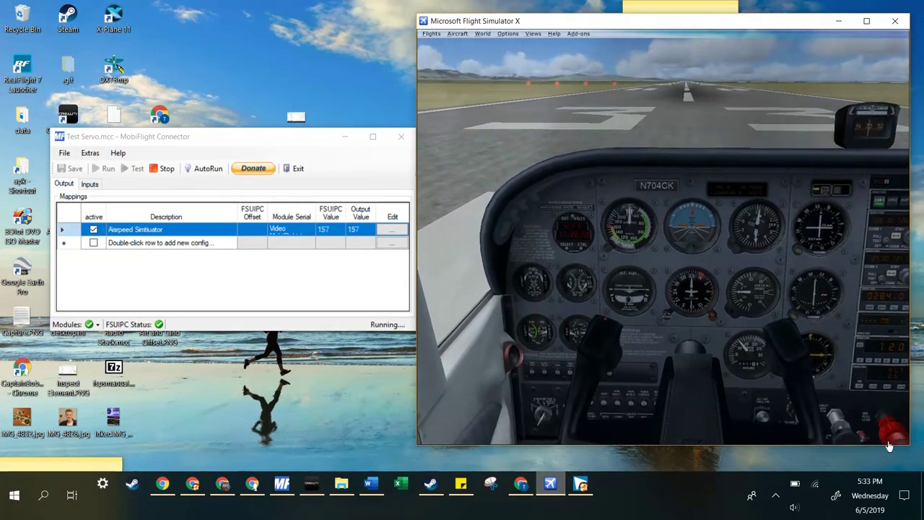
pyautogui.moveTo(908, 449); pyautogui.dragTo(923, 470)
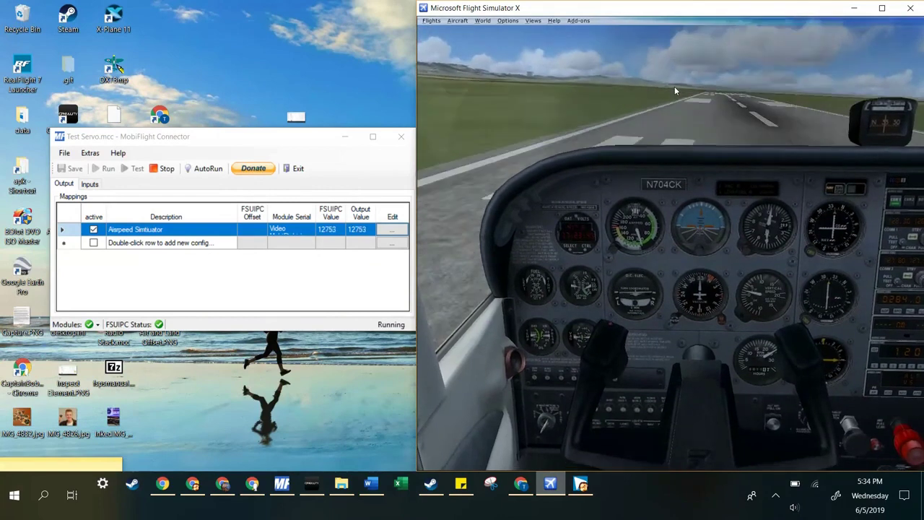
pyautogui.moveTo(674, 86); pyautogui.dragTo(710, 313)
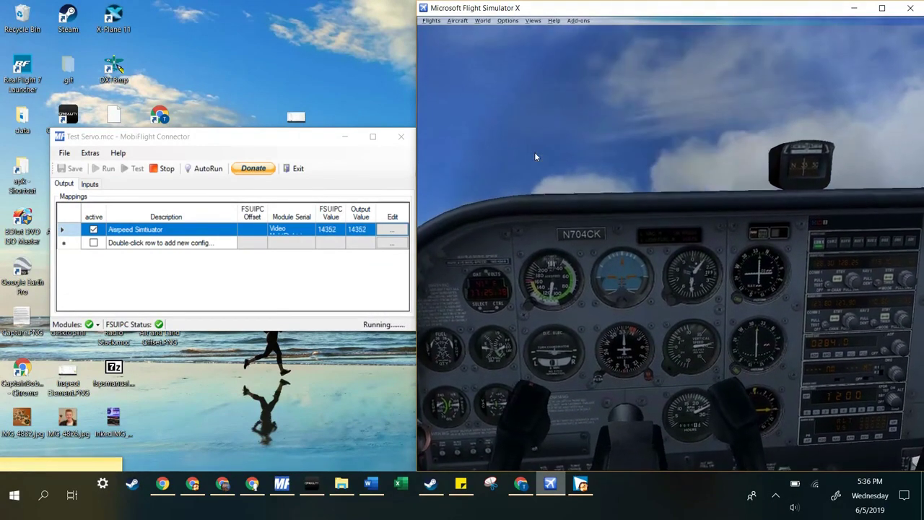
# Step: Reposition the aircraft through World > Map with its airspeed set to 200
pyautogui.click(482, 20)
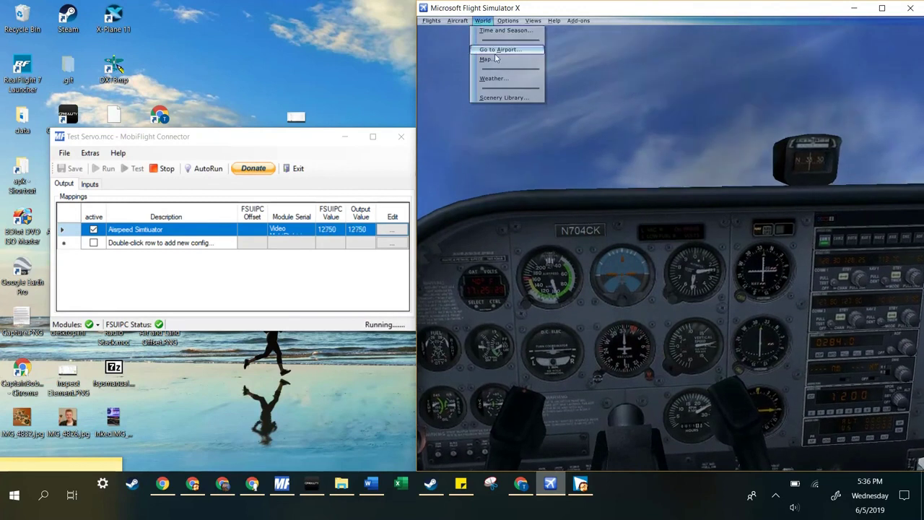
pyautogui.click(495, 58)
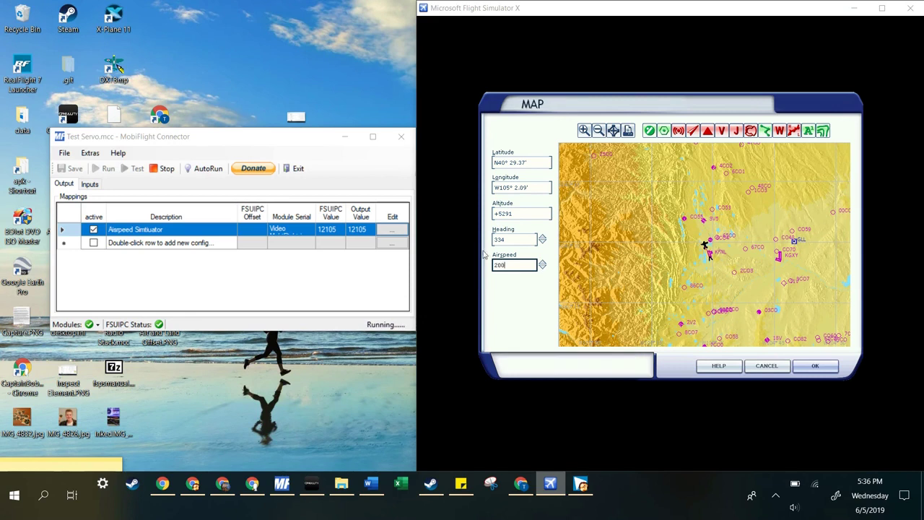
pyautogui.click(815, 365)
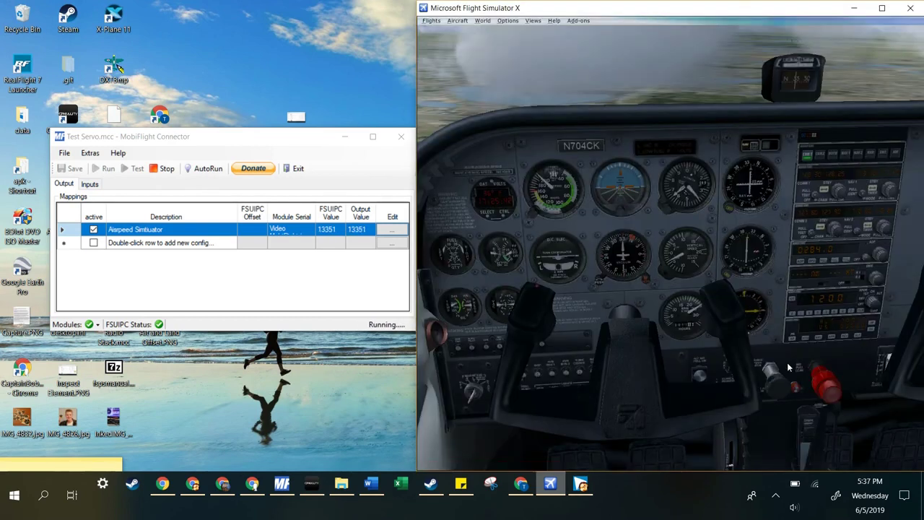
# Step: Glance at the mapping settings, start a screen capture, and briefly unpause the simulation
pyautogui.doubleClick(363, 231)
pyautogui.press('Escape')
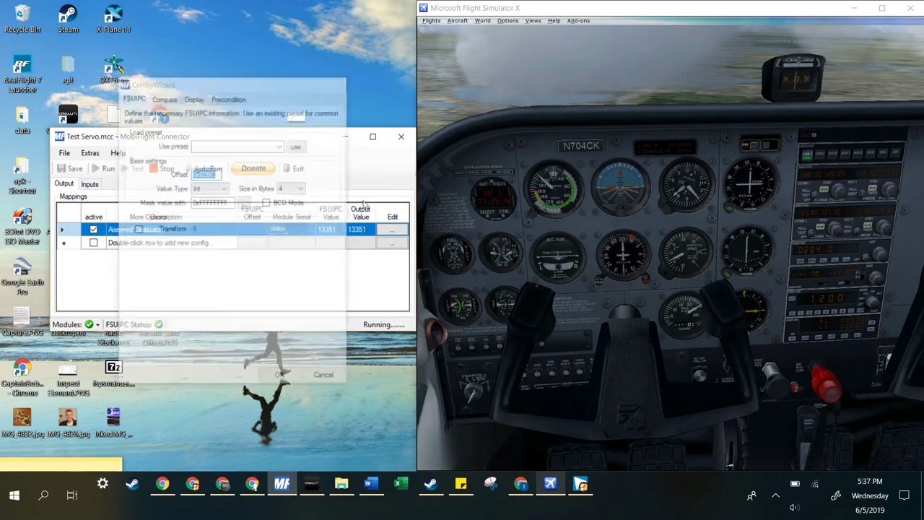
pyautogui.click(496, 491)
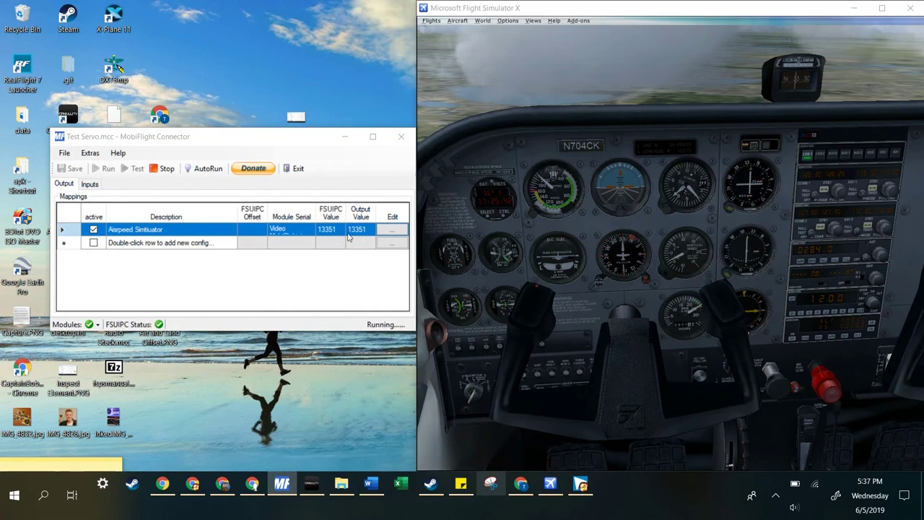
pyautogui.click(76, 118)
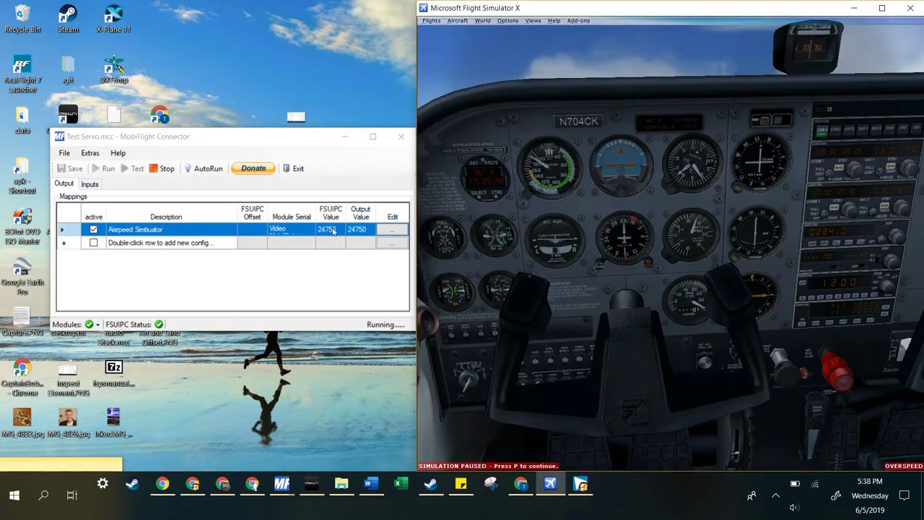
pyautogui.press('p')
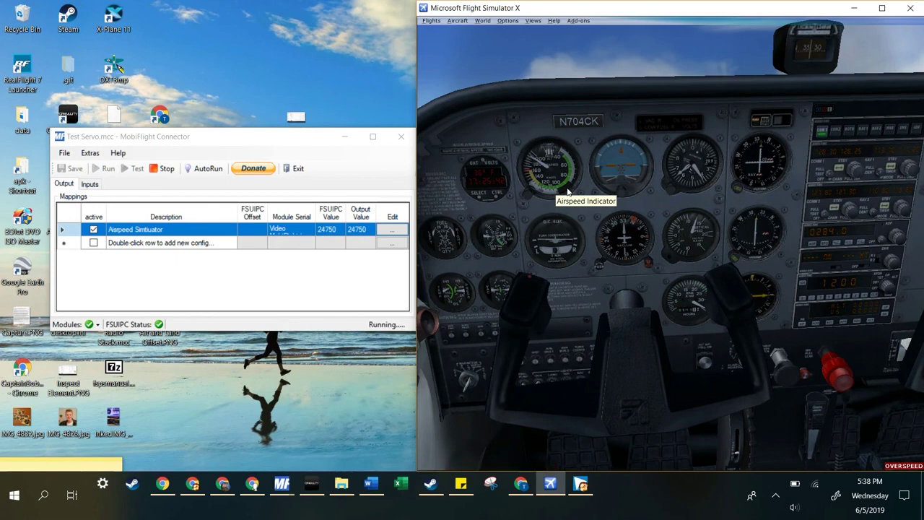
pyautogui.press('p')
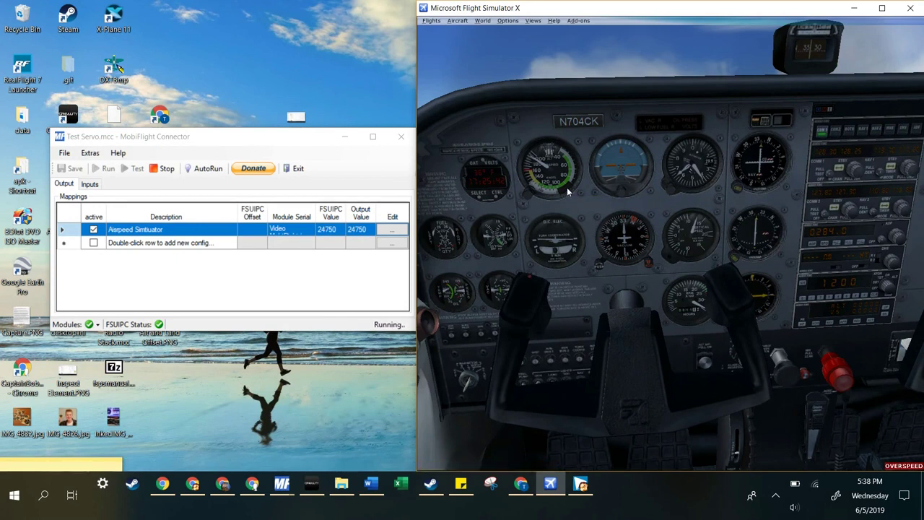
# Step: Return to MobiFlight Connector and close the ConfigWizard to show the mappings list
pyautogui.click(156, 177)
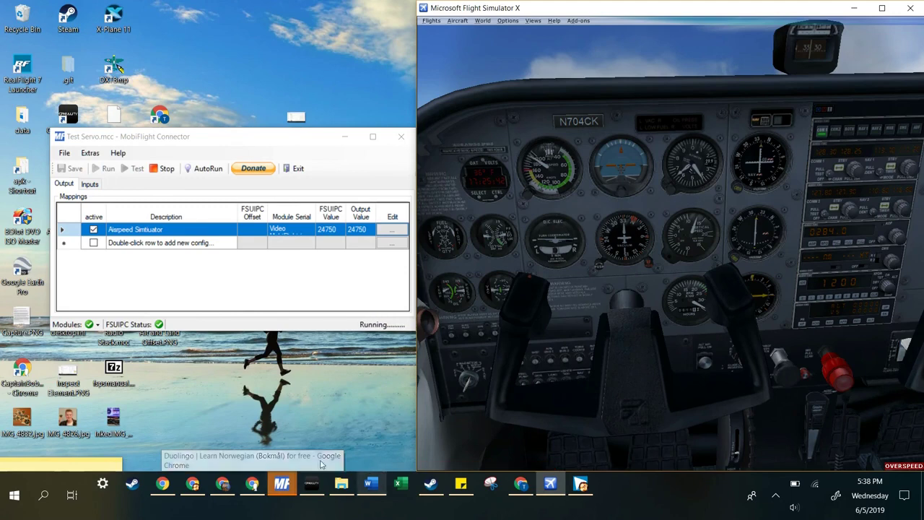
pyautogui.moveTo(284, 485)
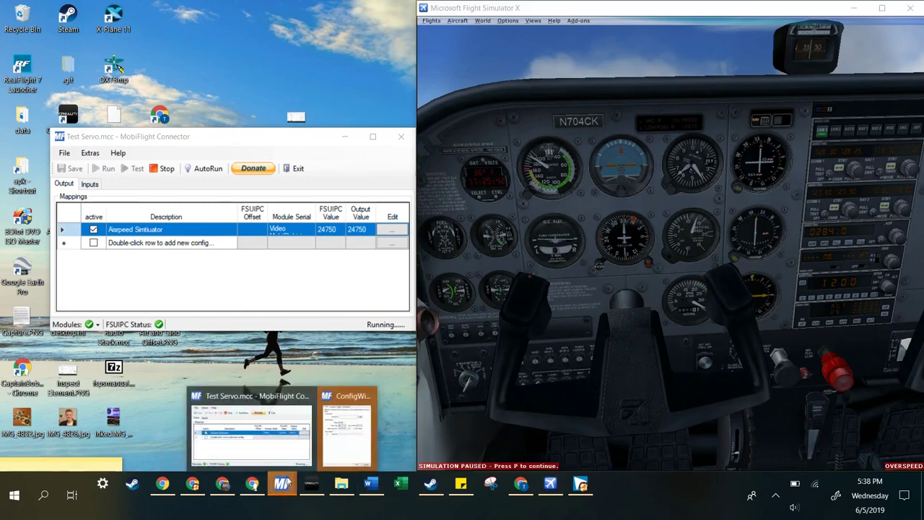
pyautogui.click(361, 442)
pyautogui.click(325, 378)
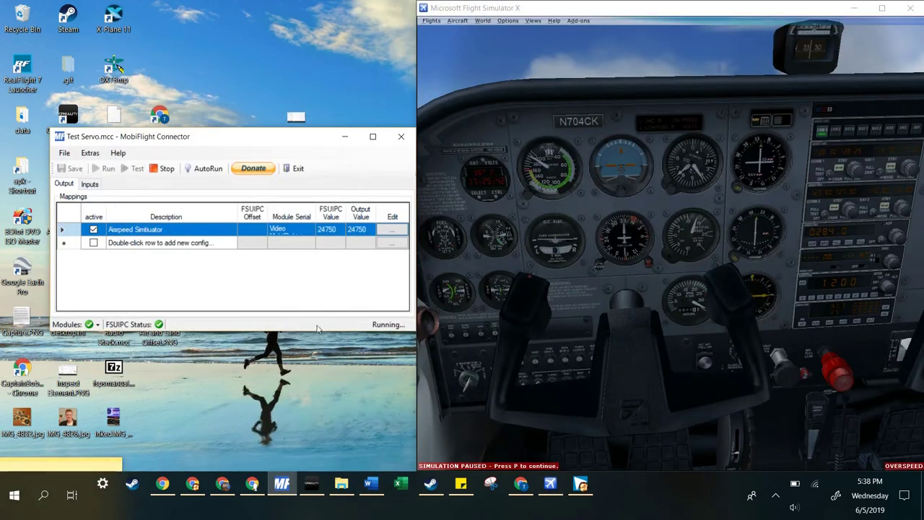
# Step: Enter 24750 as the Airspeed Servo's maximum value on the Display tab
pyautogui.click(390, 230)
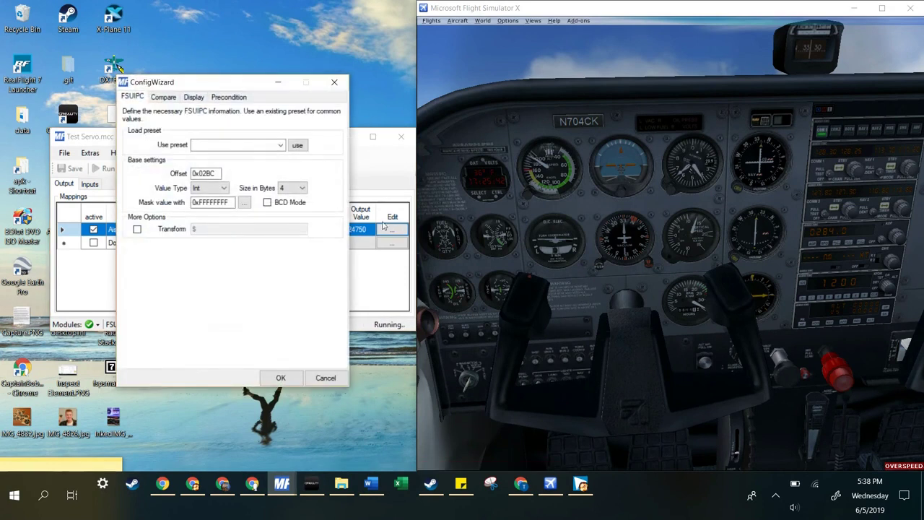
pyautogui.click(194, 97)
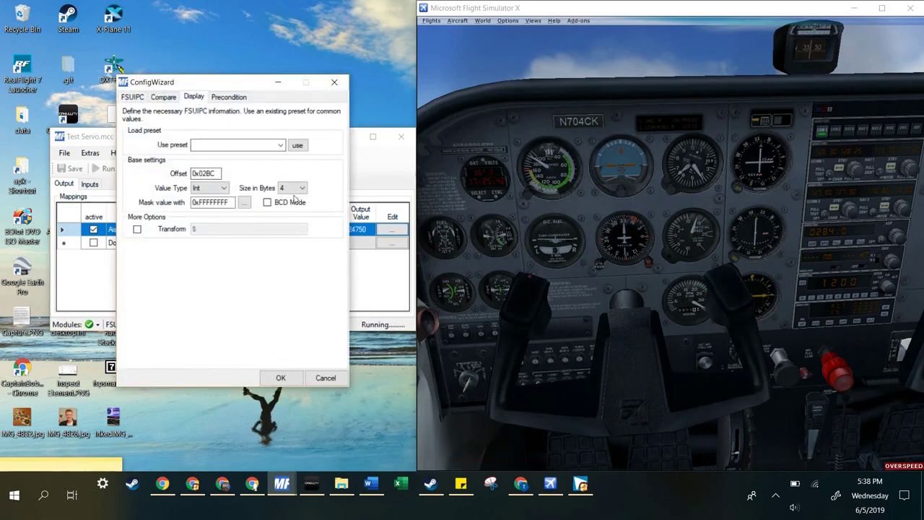
pyautogui.press('Tab')
pyautogui.press('Tab')
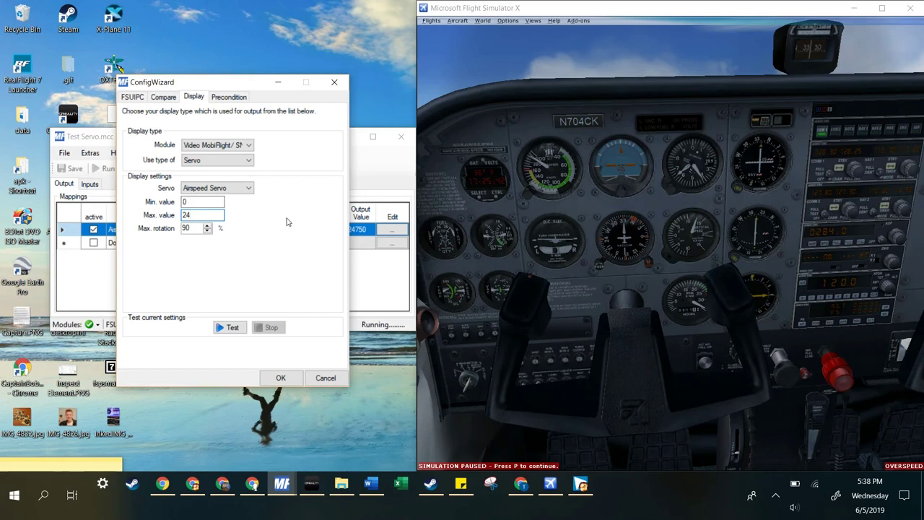
pyautogui.write('750')
# Step: Set the airspeed servo's Max. rotation to 100%
pyautogui.click(207, 231)
pyautogui.click(207, 231)
pyautogui.click(207, 228)
pyautogui.click(208, 229)
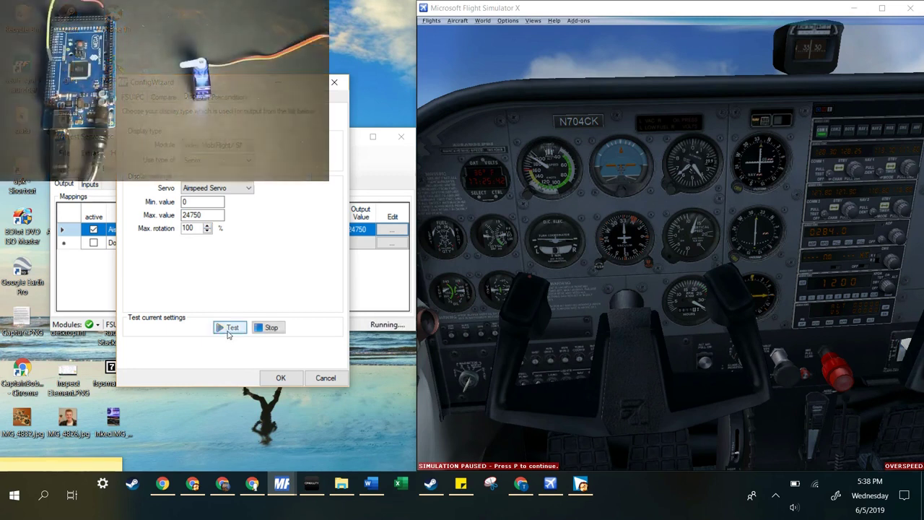
# Step: Test the servo a few times, then accept the servo settings with OK
pyautogui.click(231, 327)
pyautogui.click(272, 328)
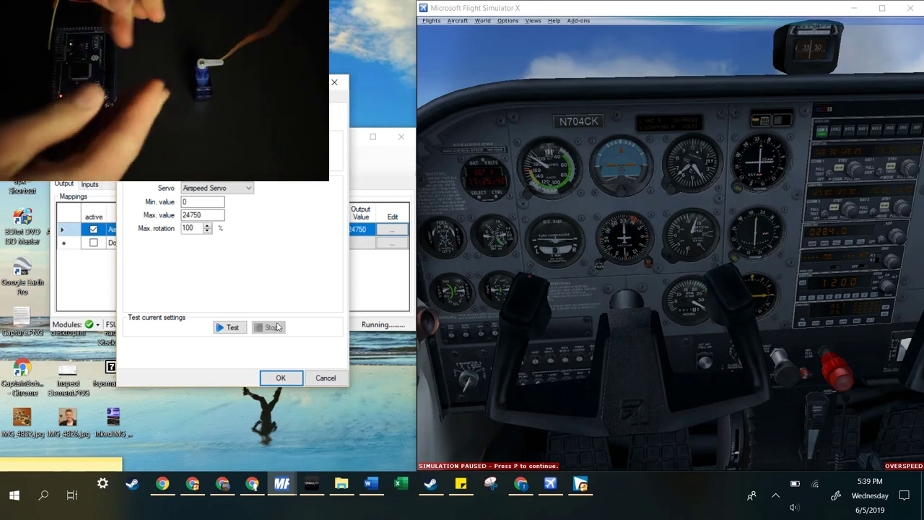
pyautogui.click(230, 327)
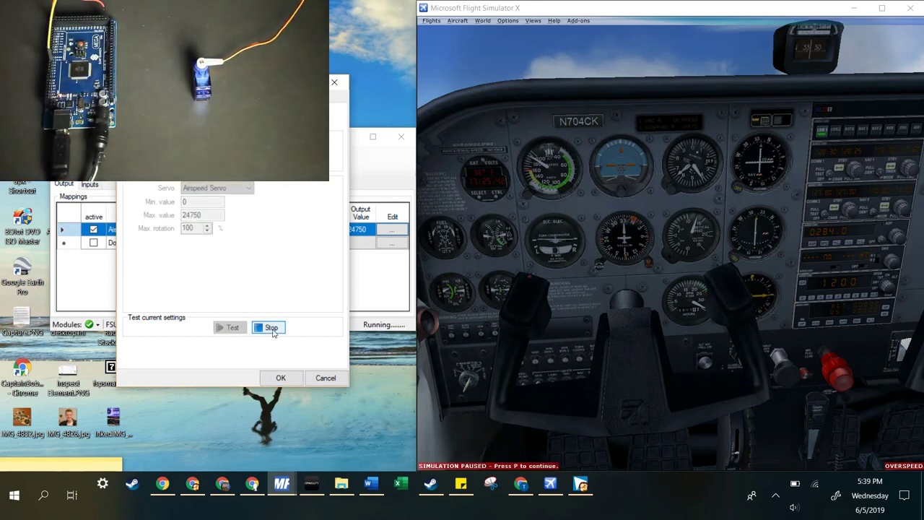
pyautogui.click(260, 328)
pyautogui.click(230, 327)
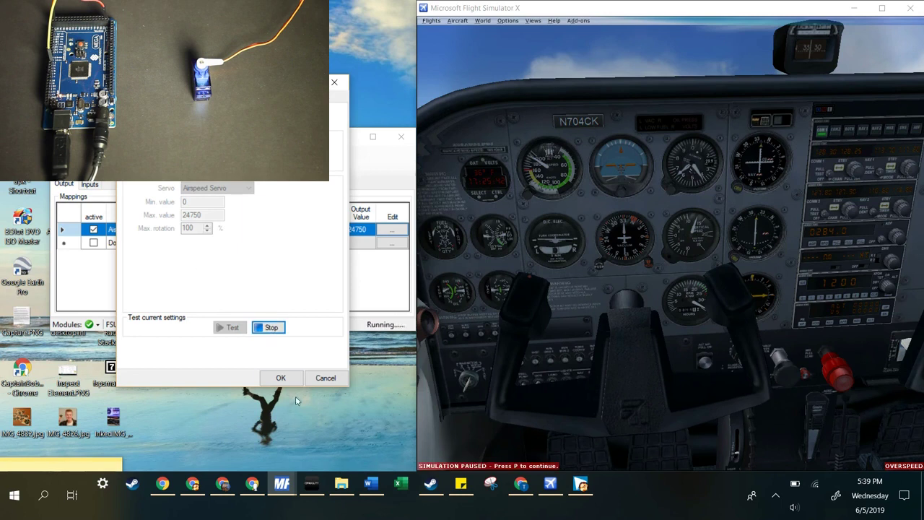
pyautogui.click(281, 377)
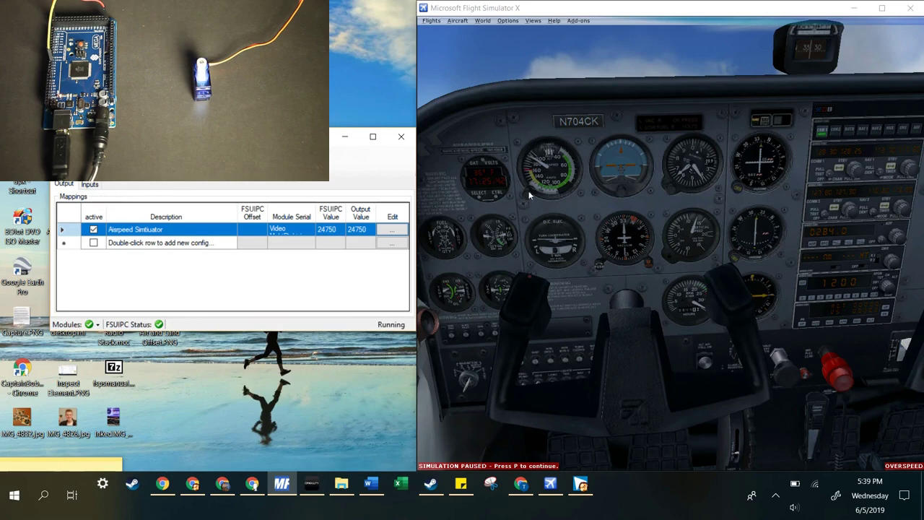
pyautogui.click(574, 198)
# Step: Unpause Flight Simulator X with the P key
pyautogui.press('p')
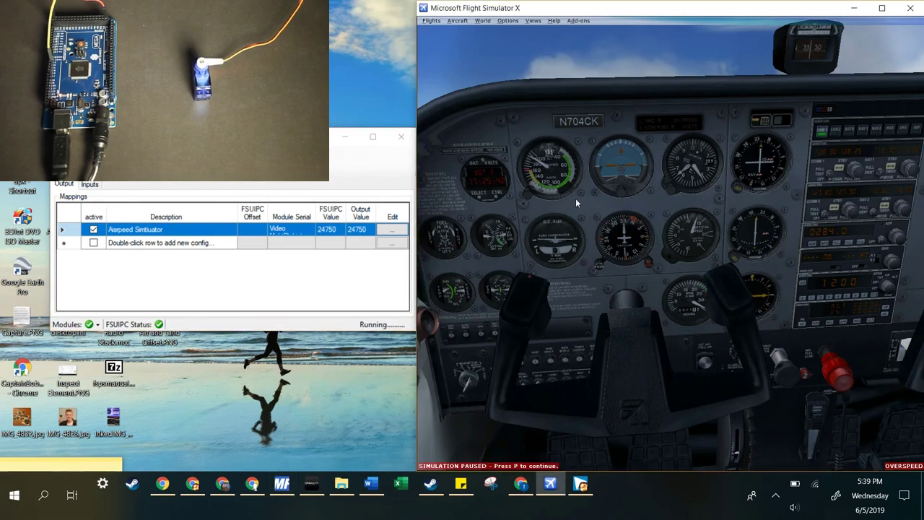
pyautogui.press('p')
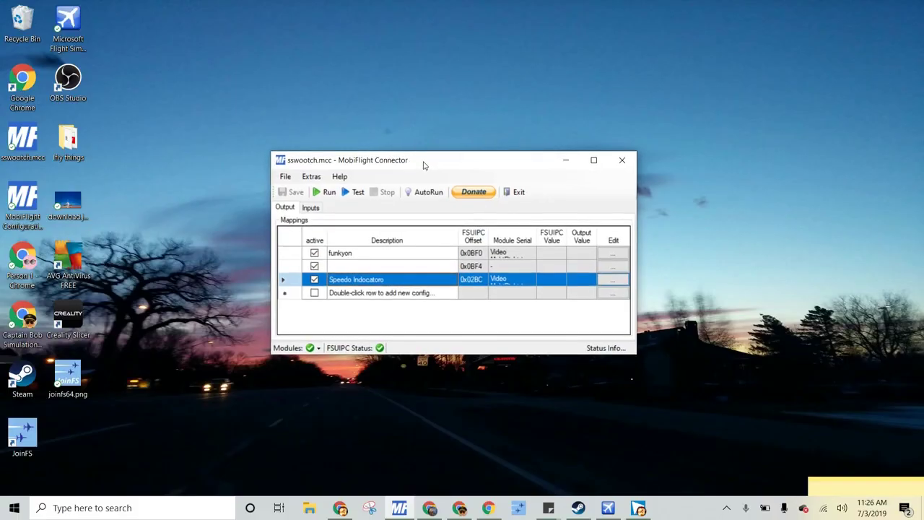
# Step: Open the Speedo Indocatoro mapping and enable Apply interpolation on the Compare tab
pyautogui.click(311, 176)
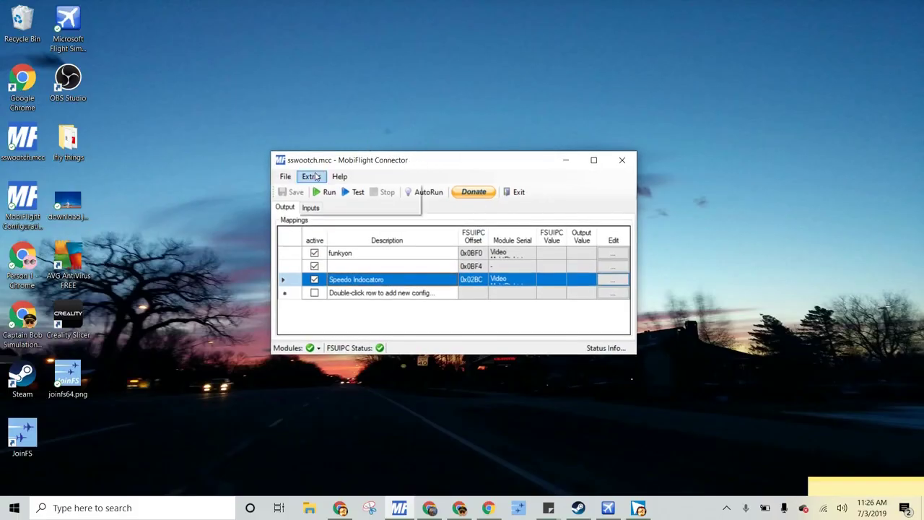
pyautogui.click(612, 281)
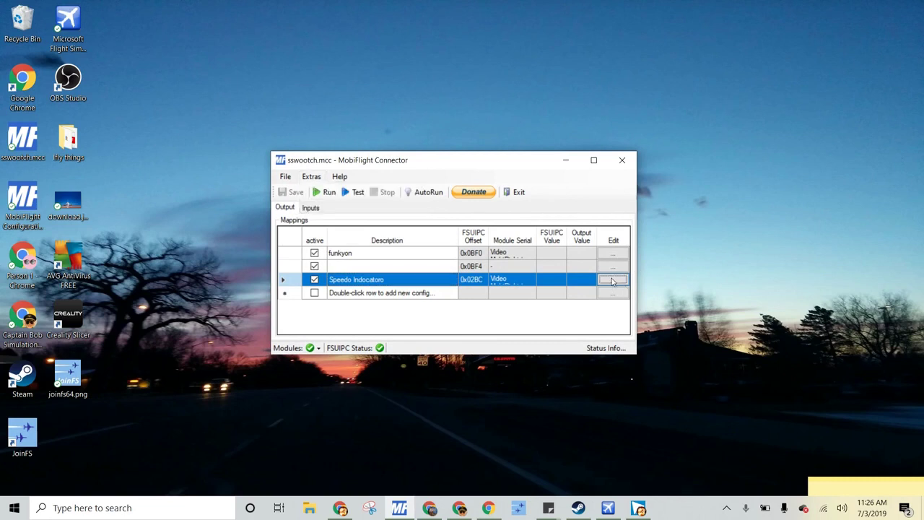
pyautogui.click(612, 281)
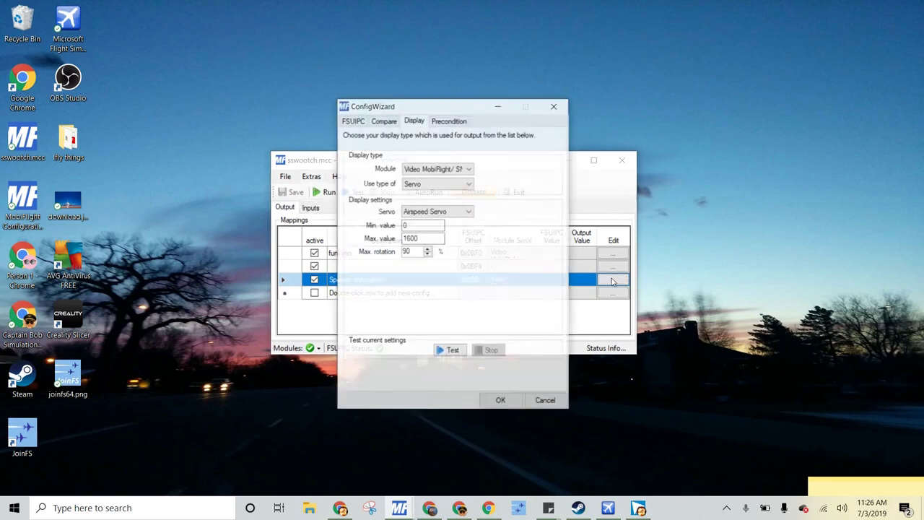
pyautogui.click(383, 122)
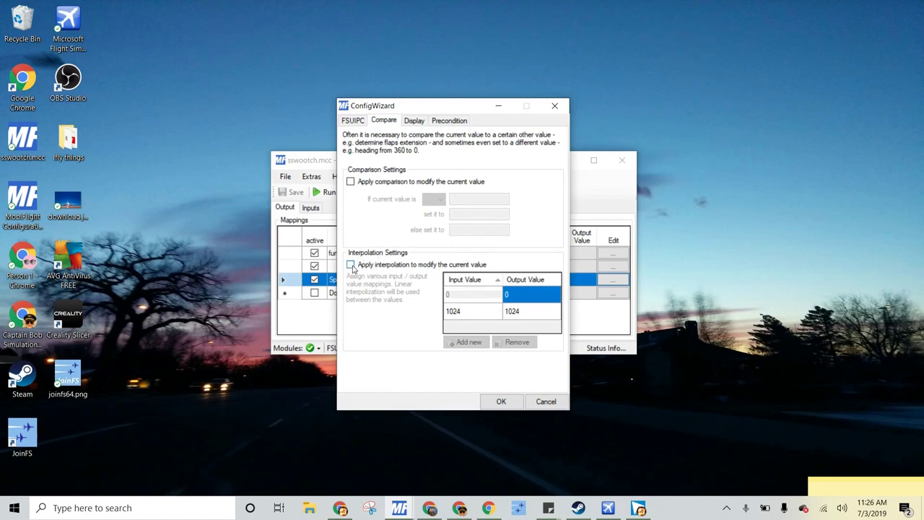
pyautogui.click(350, 265)
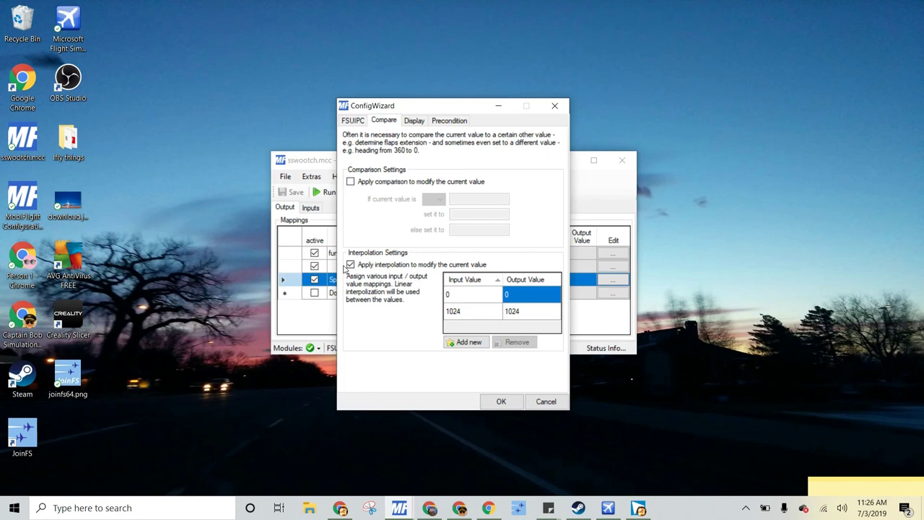
# Step: Enter interpolation rows 0→1600 and 1600→0, then confirm with OK
pyautogui.click(459, 293)
pyautogui.click(459, 293)
pyautogui.click(477, 310)
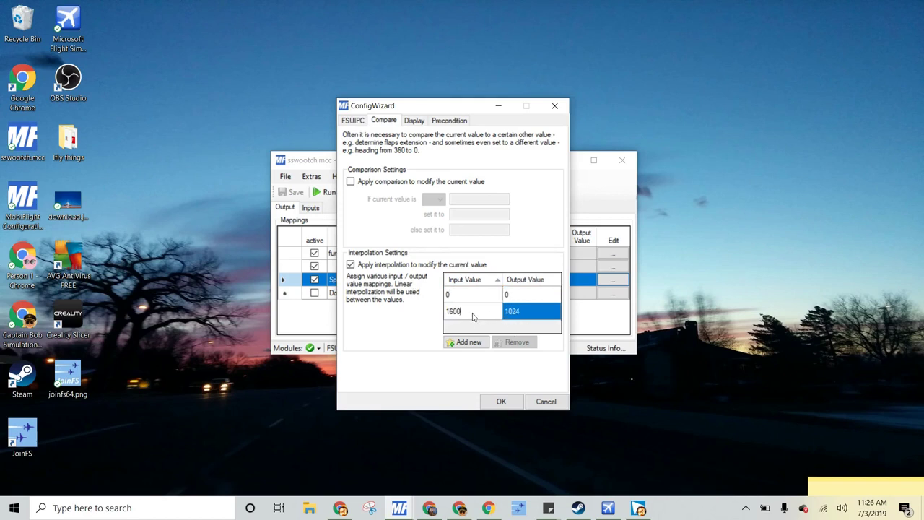
pyautogui.click(535, 312)
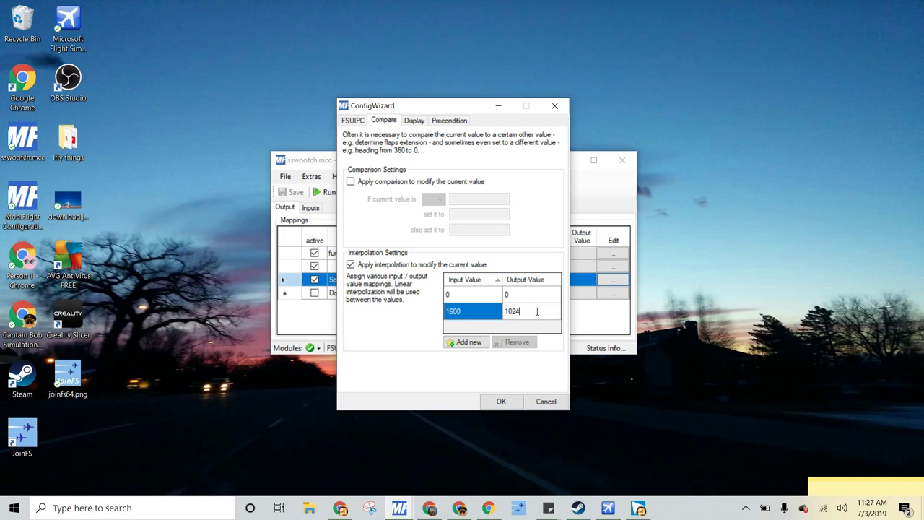
pyautogui.click(524, 298)
pyautogui.click(513, 296)
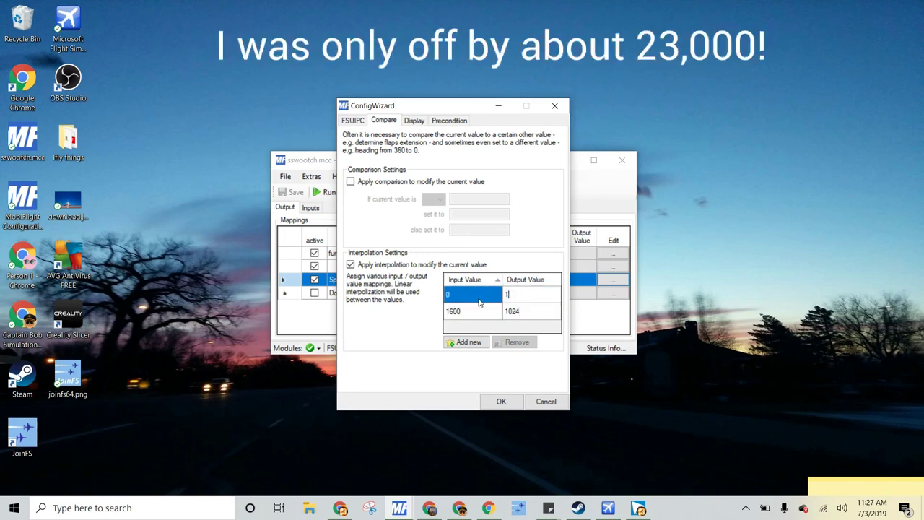
pyautogui.write('166')
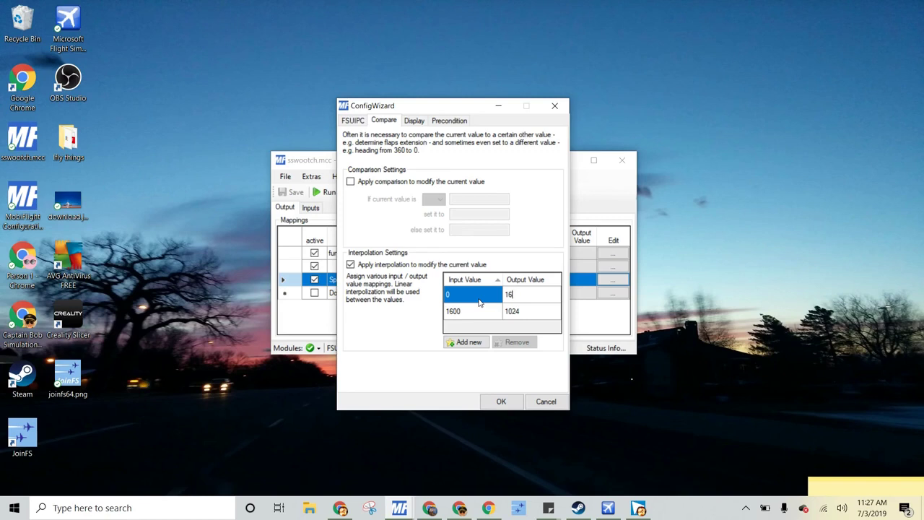
pyautogui.press('Return')
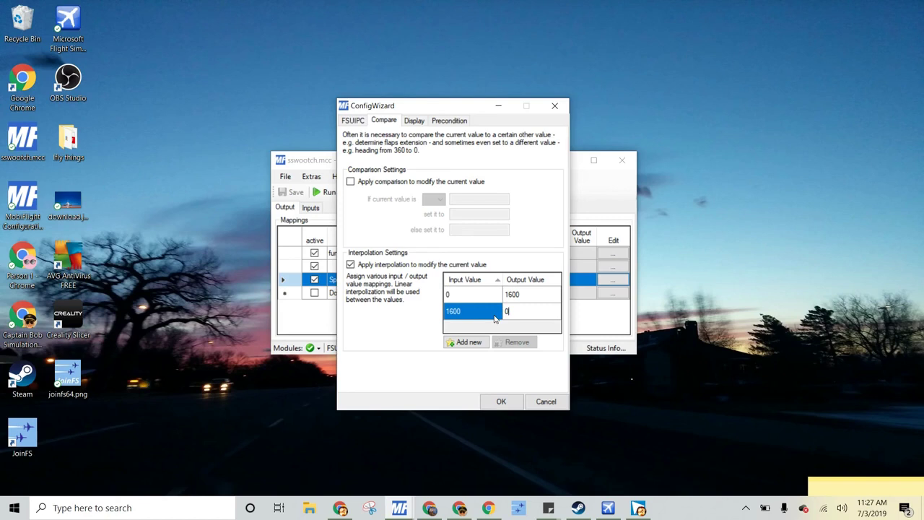
pyautogui.doubleClick(453, 294)
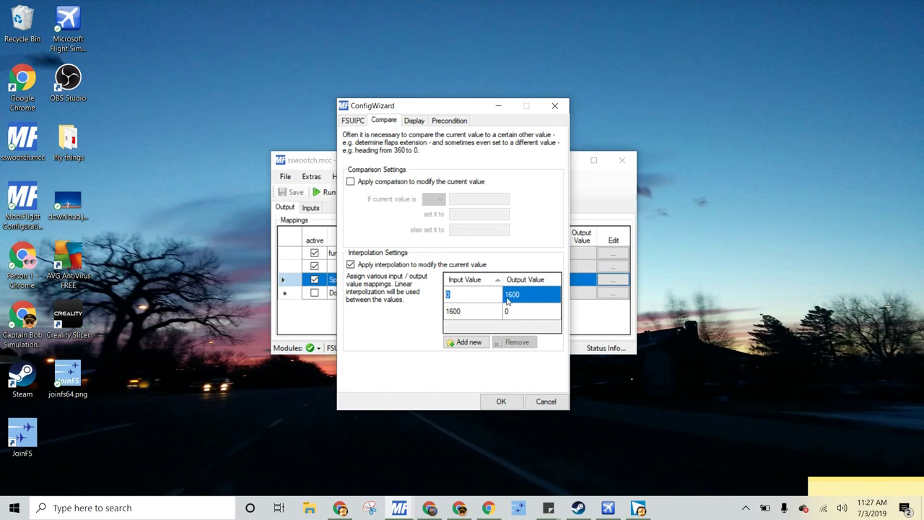
pyautogui.doubleClick(461, 311)
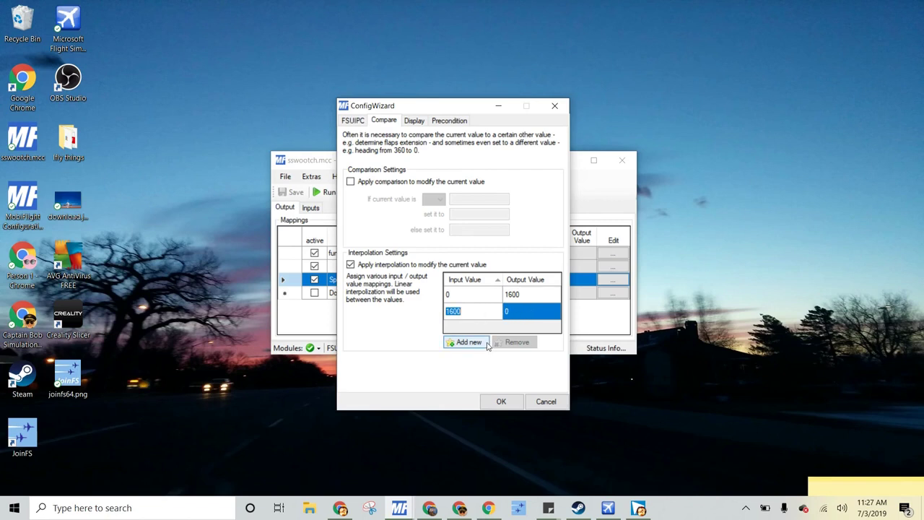
pyautogui.click(509, 402)
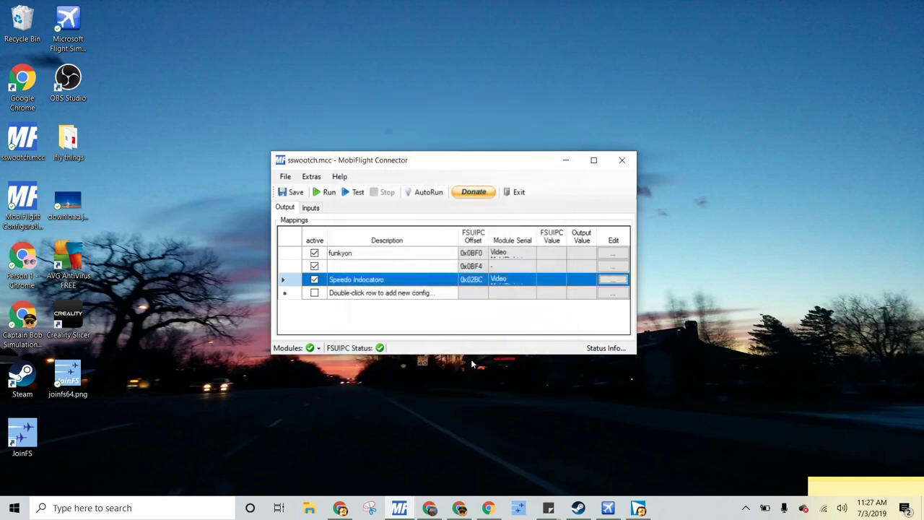
# Step: Run the mappings and change Speedo Indocatoro's interpolation to 0→16000 and 16000→0
pyautogui.click(329, 192)
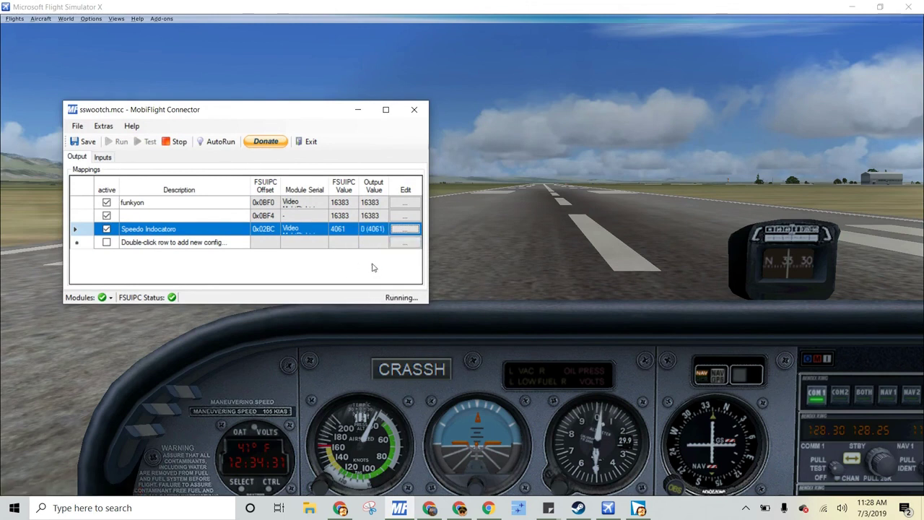
pyautogui.click(402, 230)
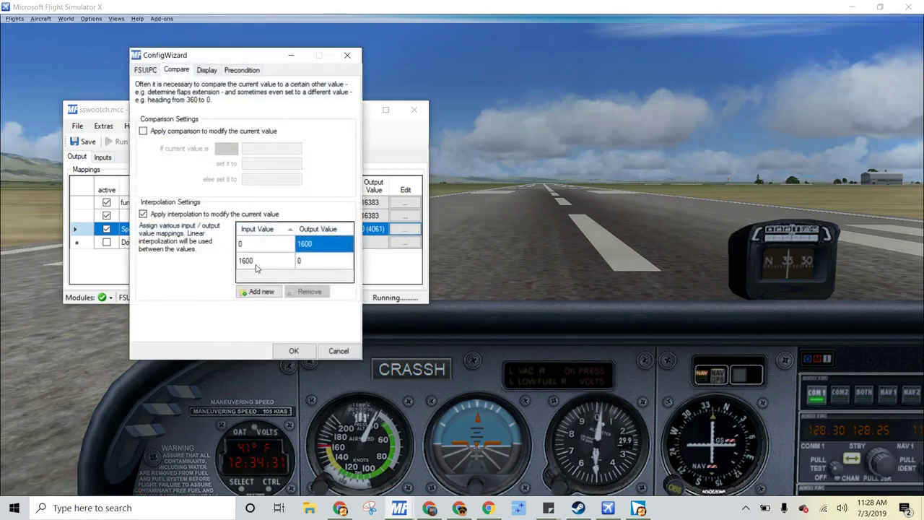
pyautogui.click(264, 265)
pyautogui.click(264, 267)
pyautogui.write('0')
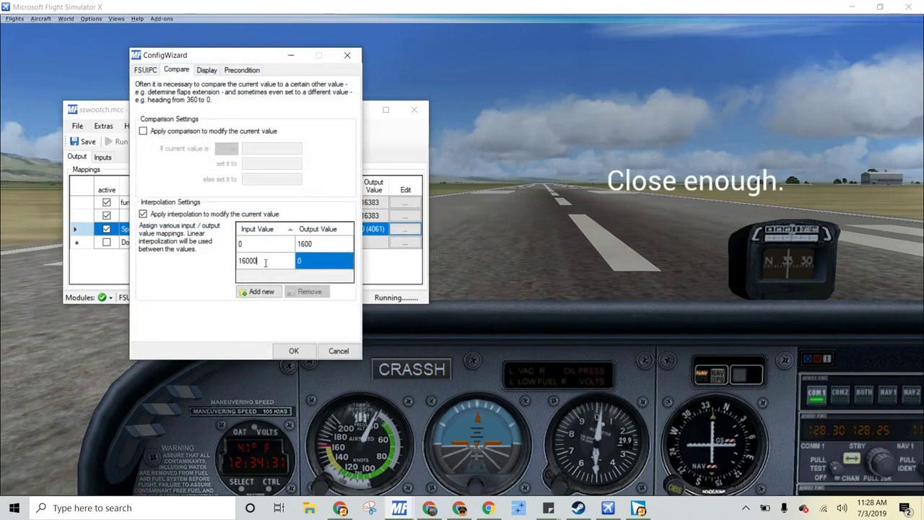
pyautogui.doubleClick(329, 243)
pyautogui.write('0')
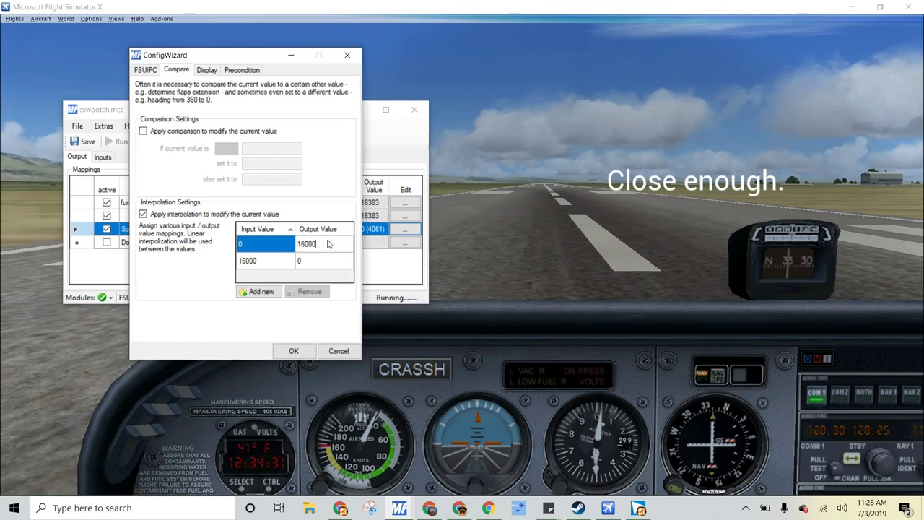
pyautogui.click(294, 351)
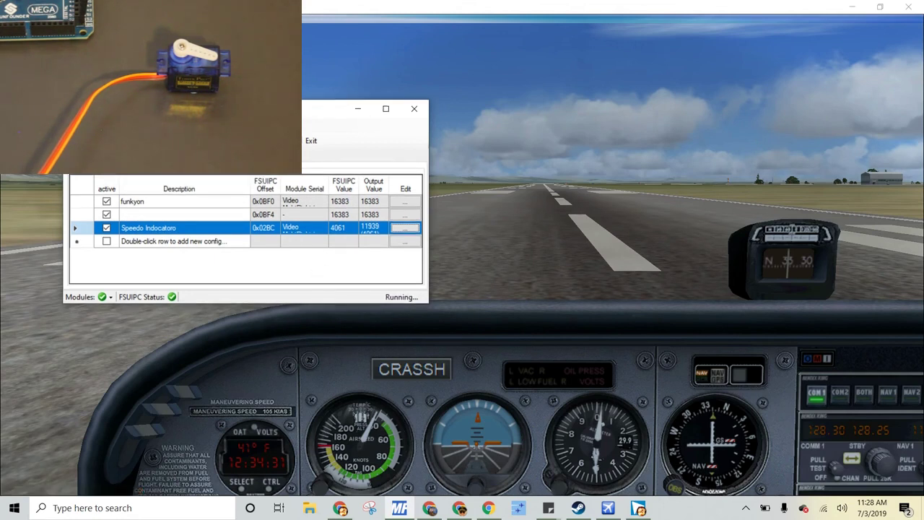
# Step: Unpause Flight Simulator X, roll the aircraft off the runway onto the grass, then pause
pyautogui.moveTo(217, 109); pyautogui.dragTo(187, 66)
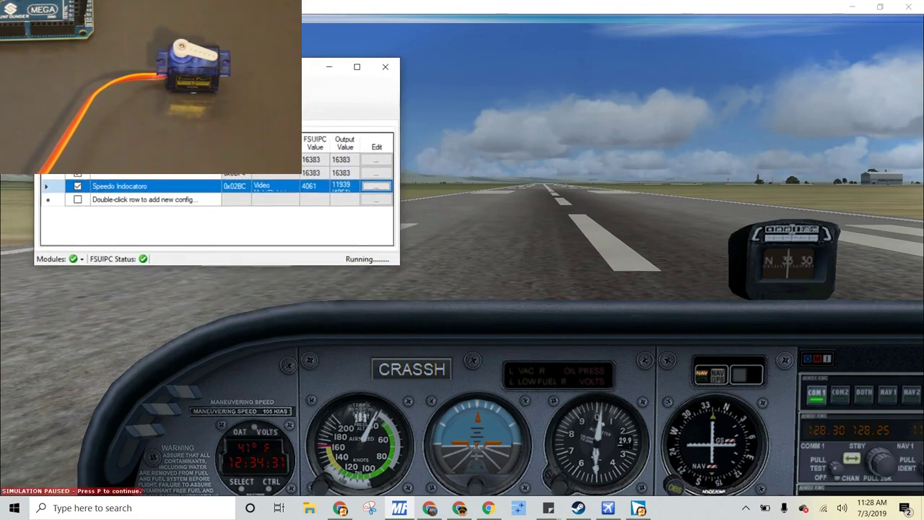
pyautogui.click(417, 237)
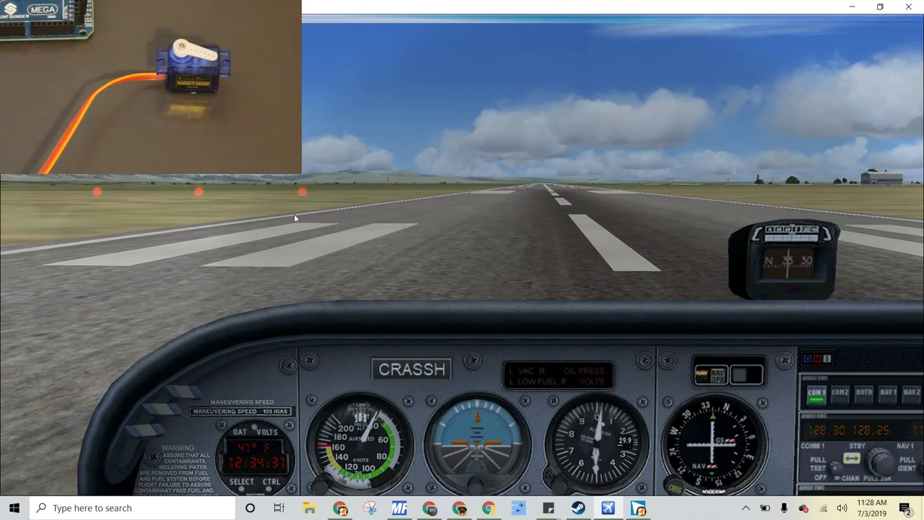
pyautogui.press('p')
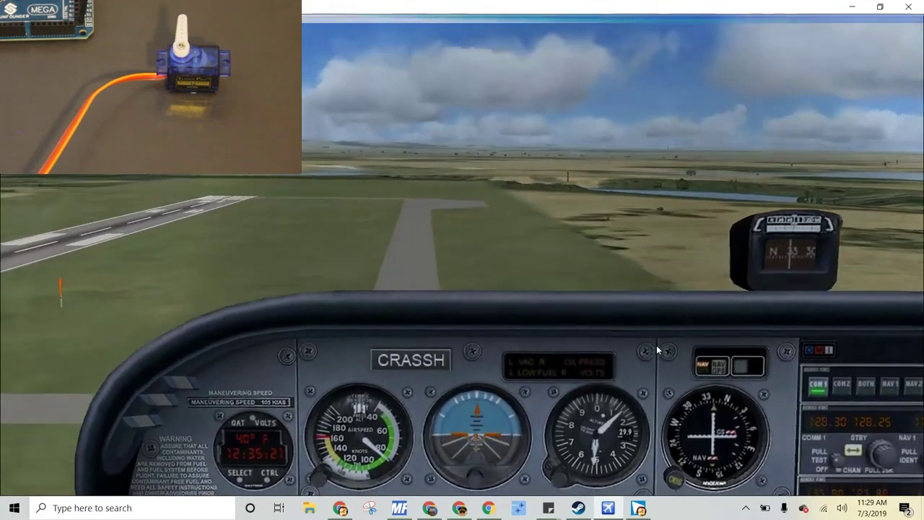
pyautogui.press('p')
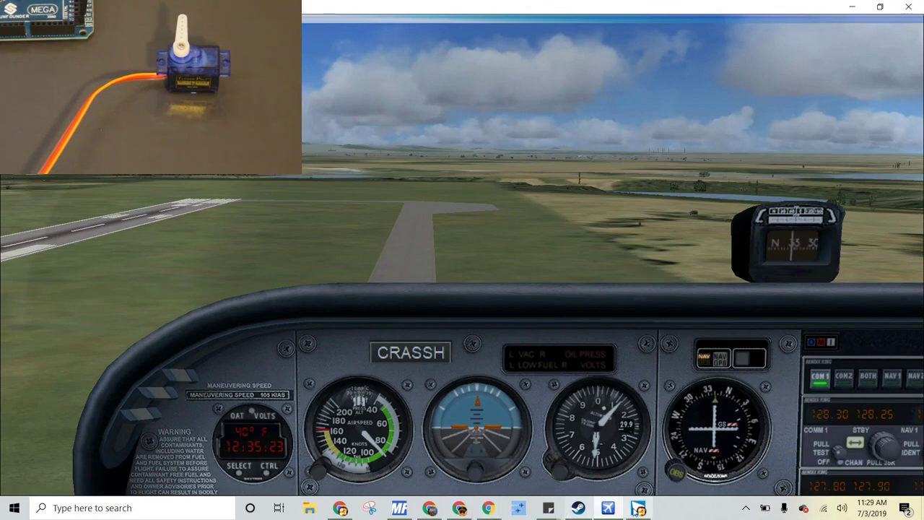
pyautogui.moveTo(605, 510)
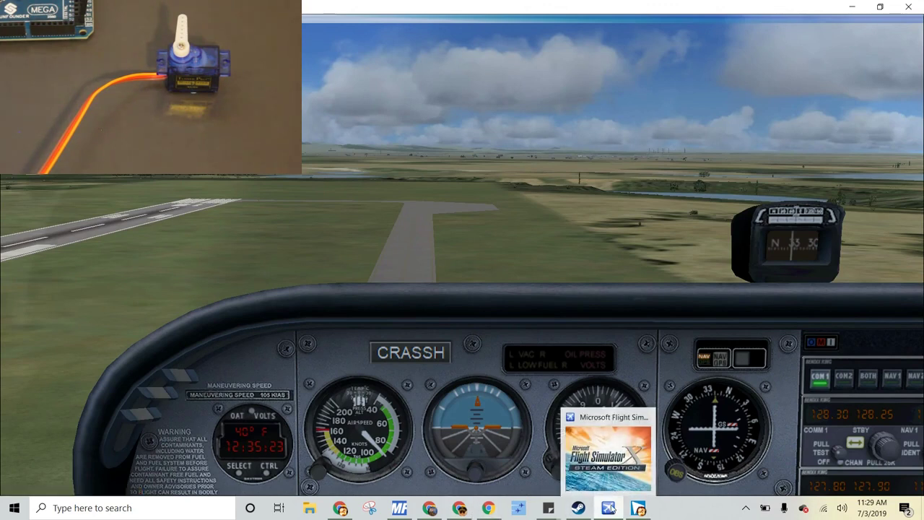
# Step: Turn off Apply interpolation for the Speedo Indocatoro mapping and save it
pyautogui.click(399, 507)
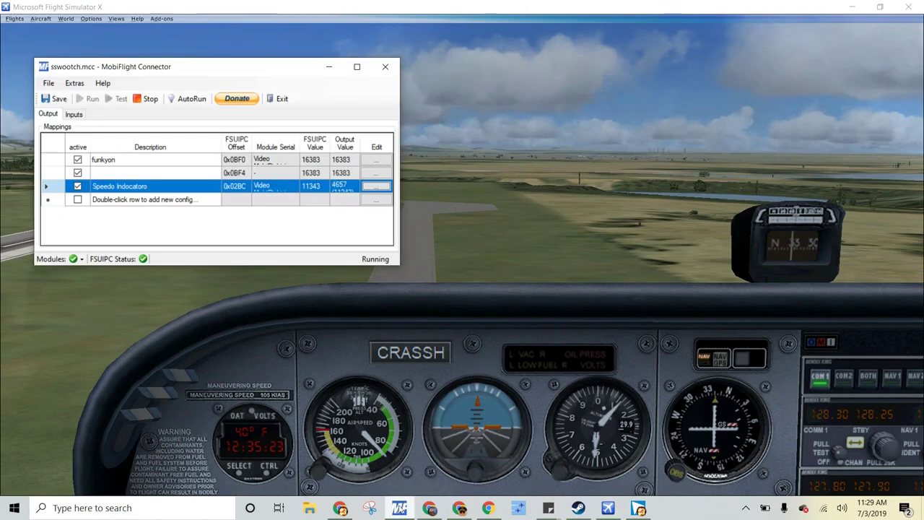
pyautogui.click(372, 188)
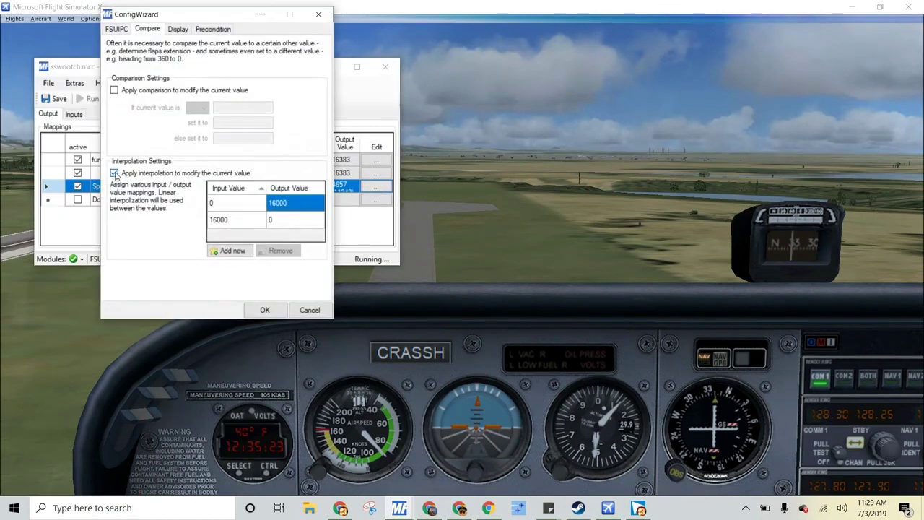
pyautogui.click(114, 173)
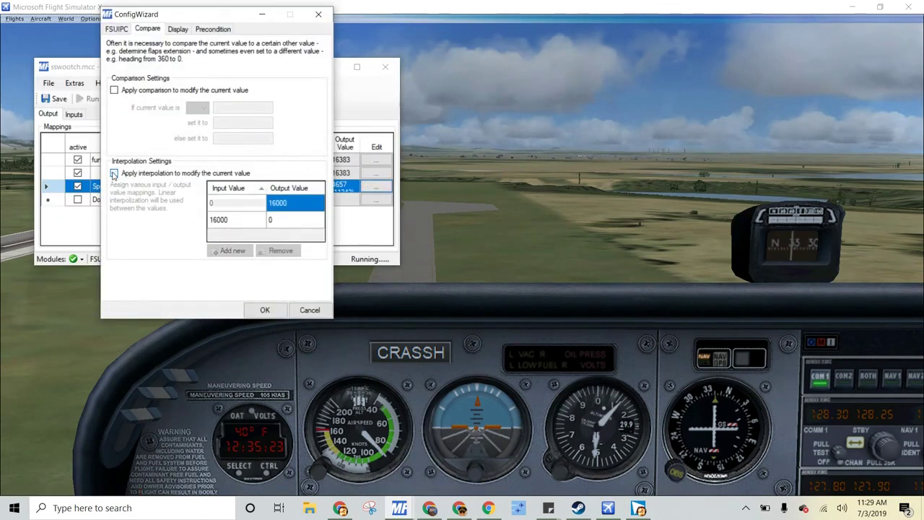
pyautogui.click(264, 310)
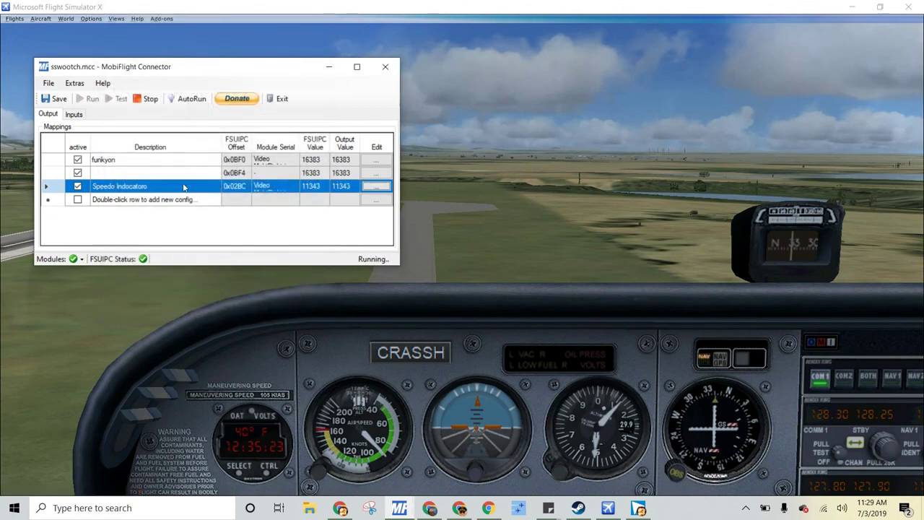
# Step: Pause Flight Simulator X and return to MobiFlight Connector
pyautogui.click(481, 251)
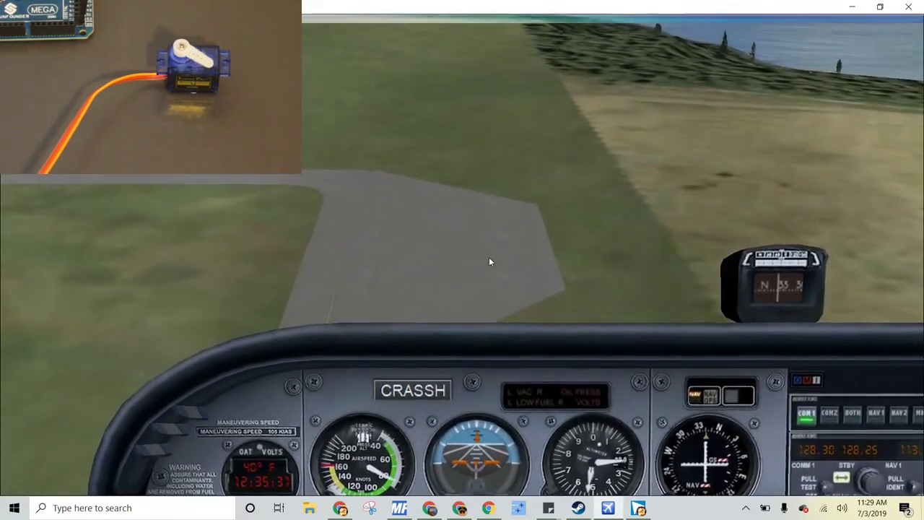
pyautogui.press('p')
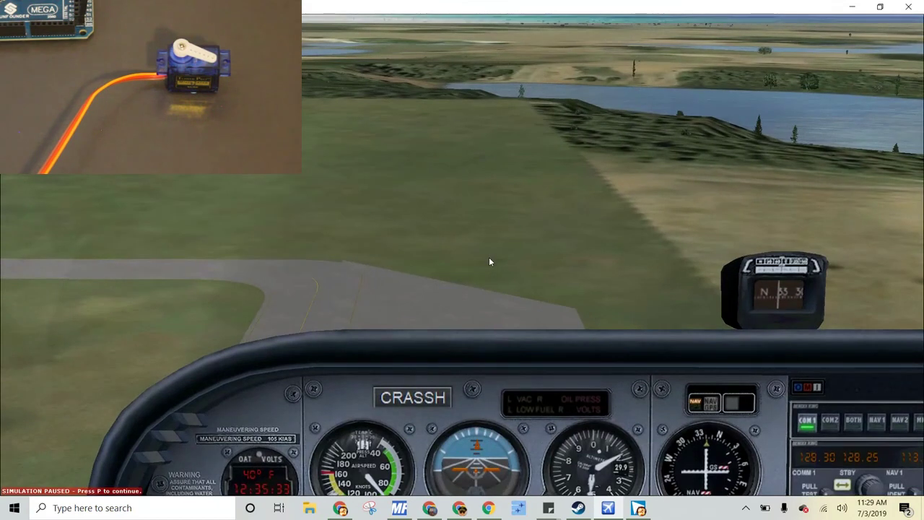
pyautogui.click(401, 509)
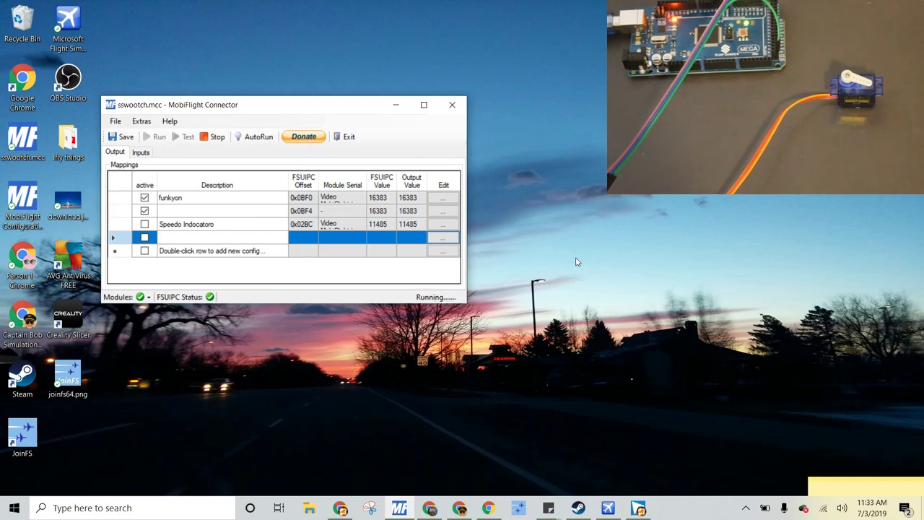
# Step: Name the new row 'Vertion, sepped' and load the General - Current V/S preset (offset 0x02C8)
pyautogui.write('sepped')
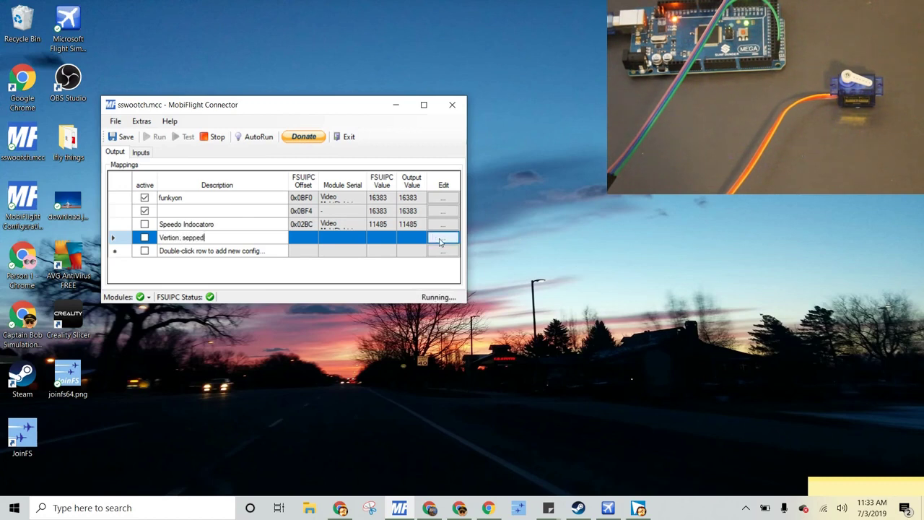
pyautogui.click(442, 240)
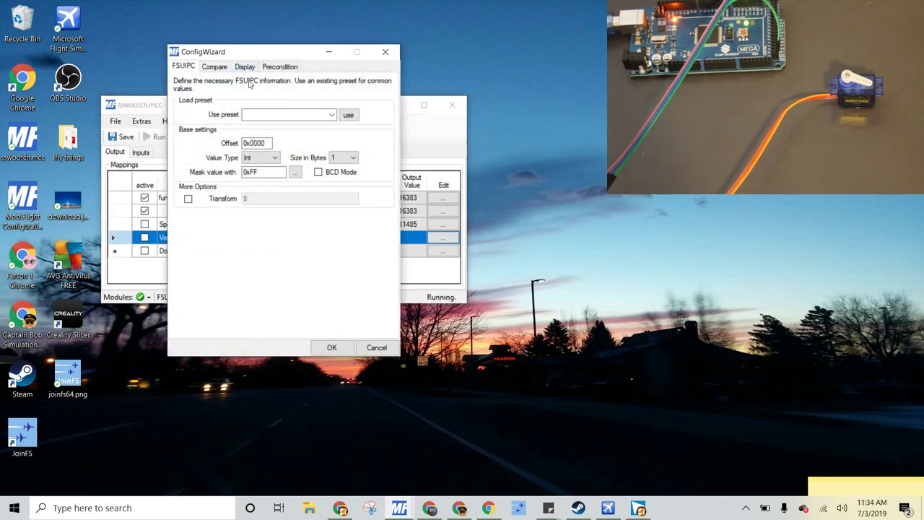
pyautogui.click(331, 116)
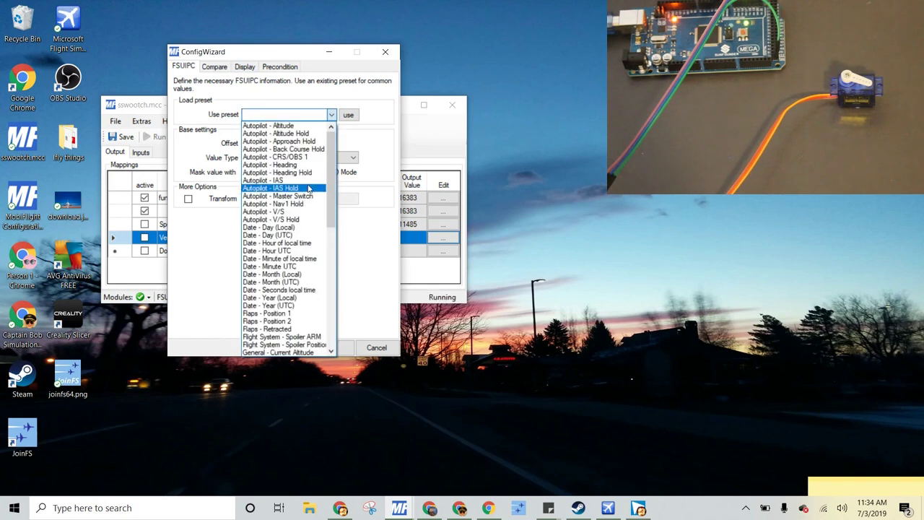
pyautogui.scroll(-4, 285, 238)
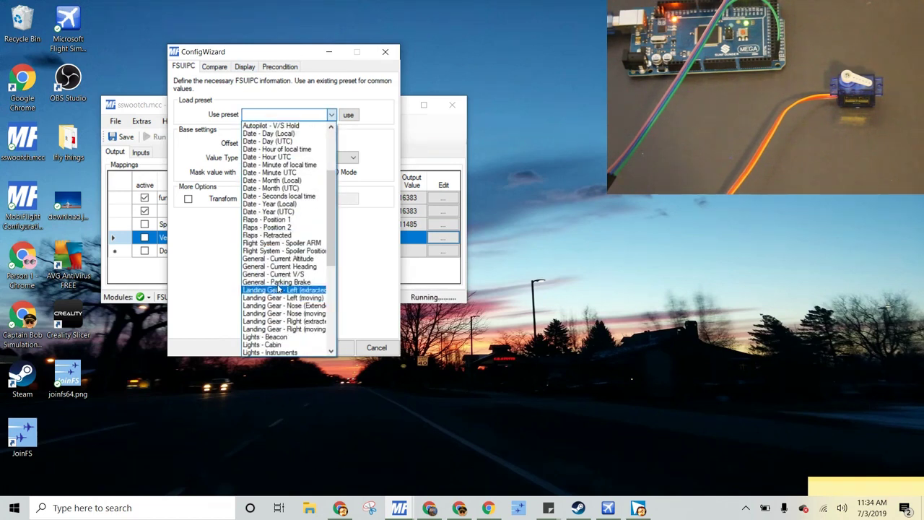
pyautogui.click(283, 274)
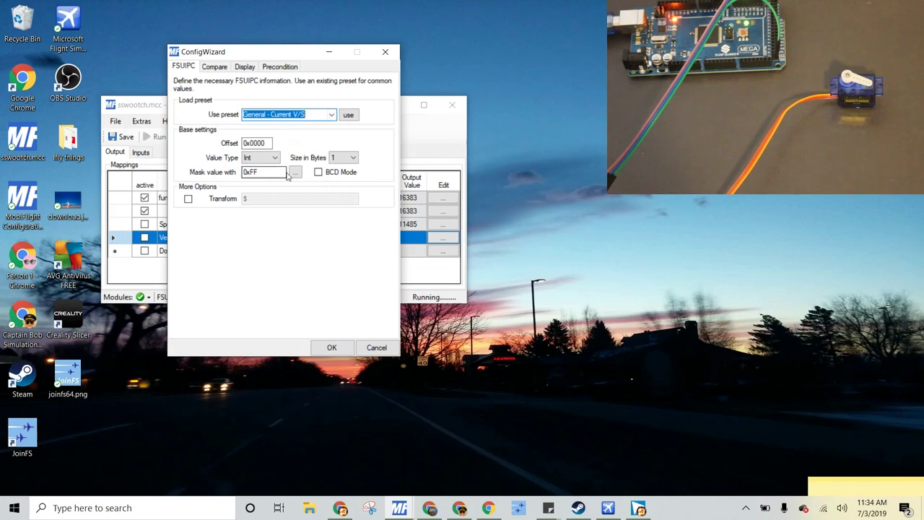
pyautogui.click(349, 116)
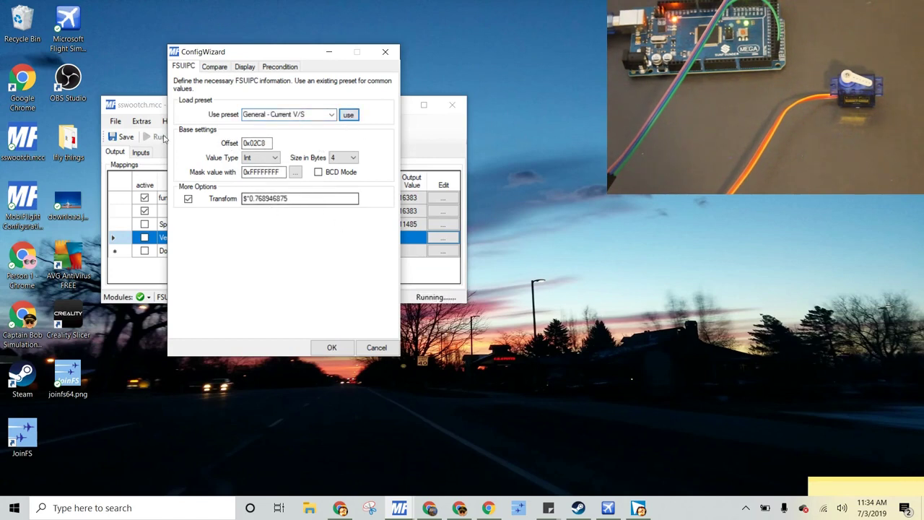
# Step: Send the mapping to the Airspeed Servo on the Video MobiFlight module, test it, and confirm
pyautogui.click(215, 66)
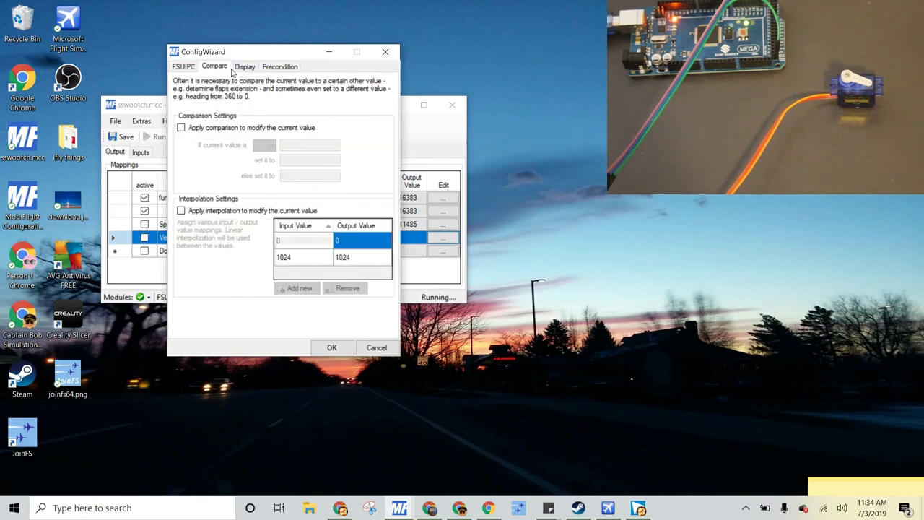
pyautogui.click(246, 70)
pyautogui.click(249, 116)
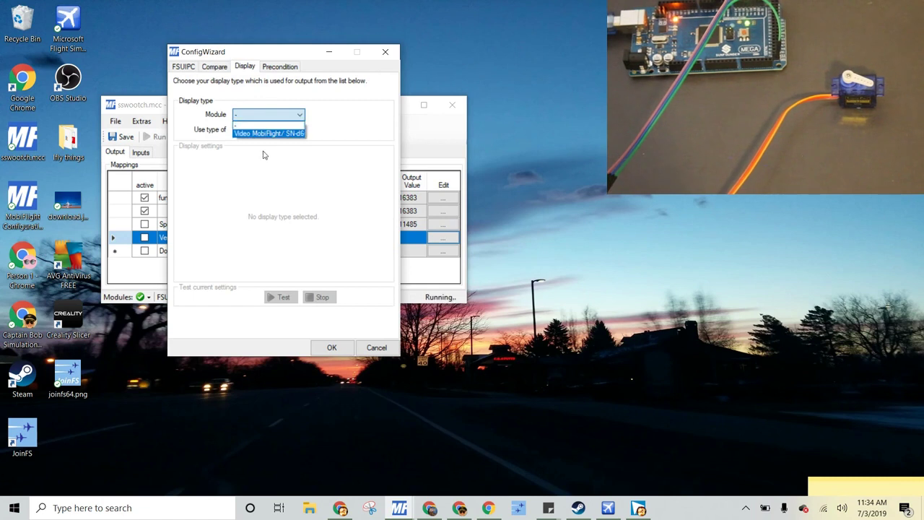
pyautogui.click(271, 133)
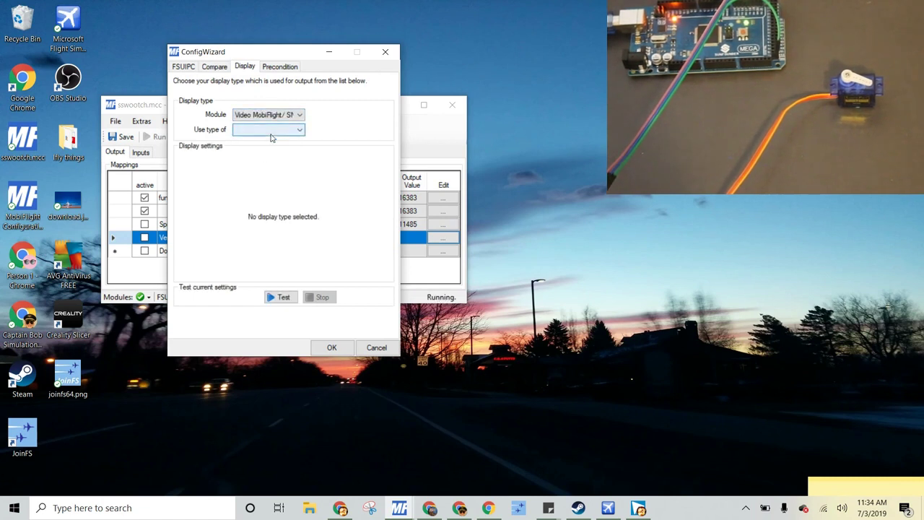
pyautogui.click(268, 132)
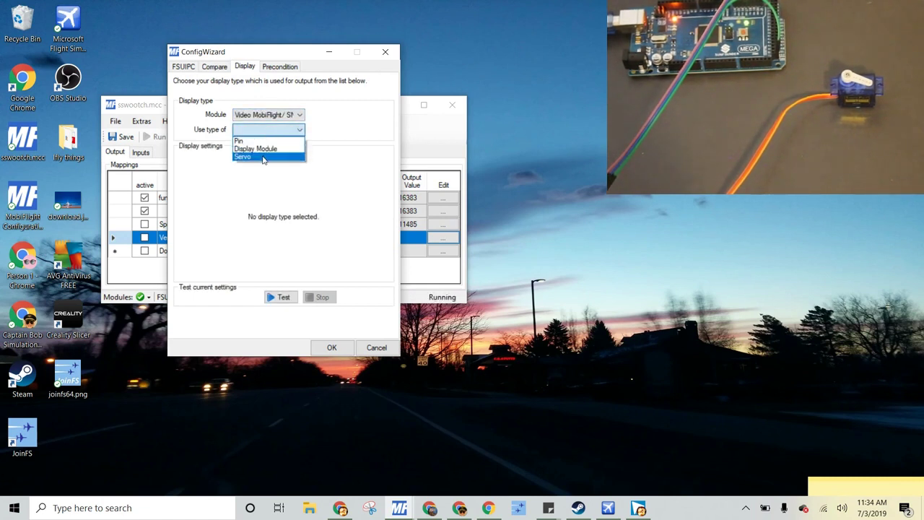
pyautogui.click(265, 156)
pyautogui.click(264, 158)
pyautogui.click(263, 176)
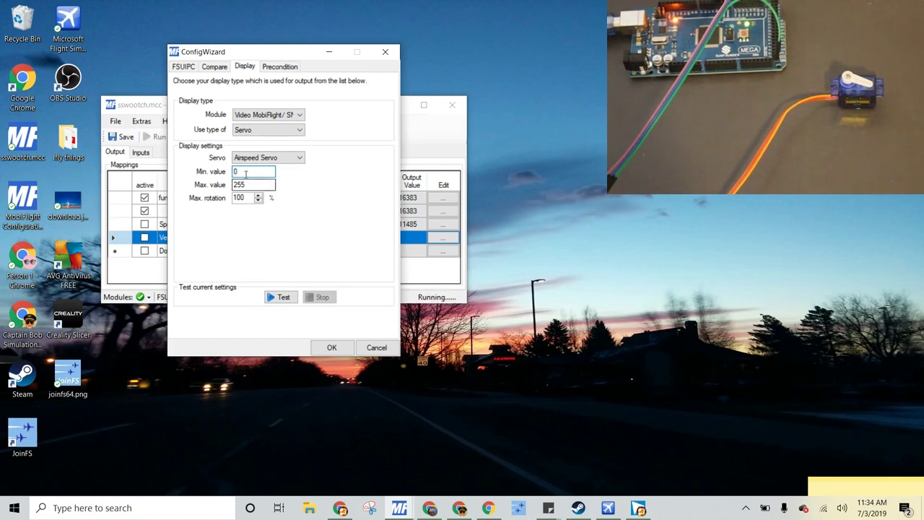
pyautogui.click(289, 299)
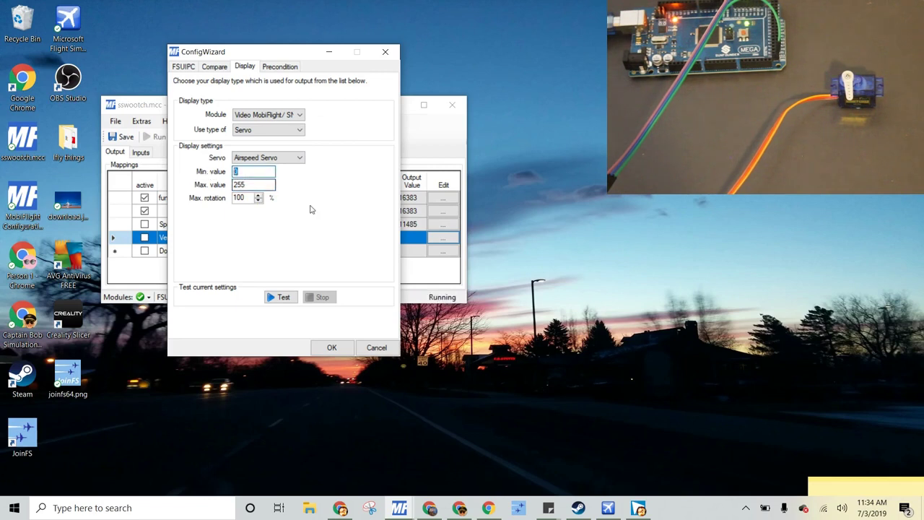
pyautogui.click(331, 347)
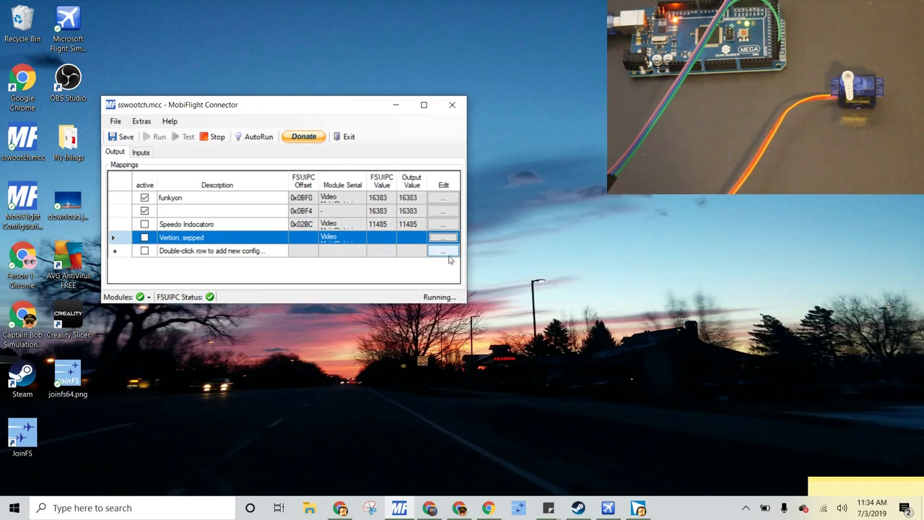
# Step: Toggle pause in Flight Simulator X to read the vertical-speed value of -1288
pyautogui.click(605, 510)
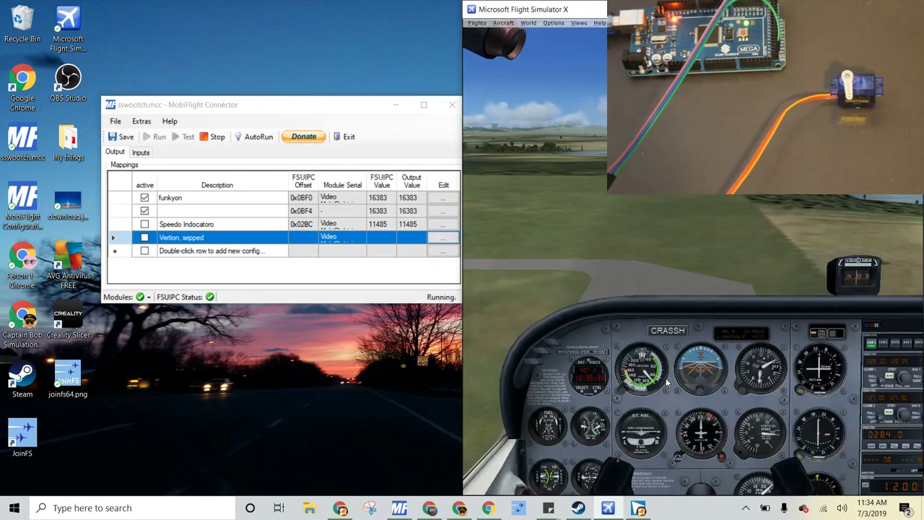
pyautogui.press('p')
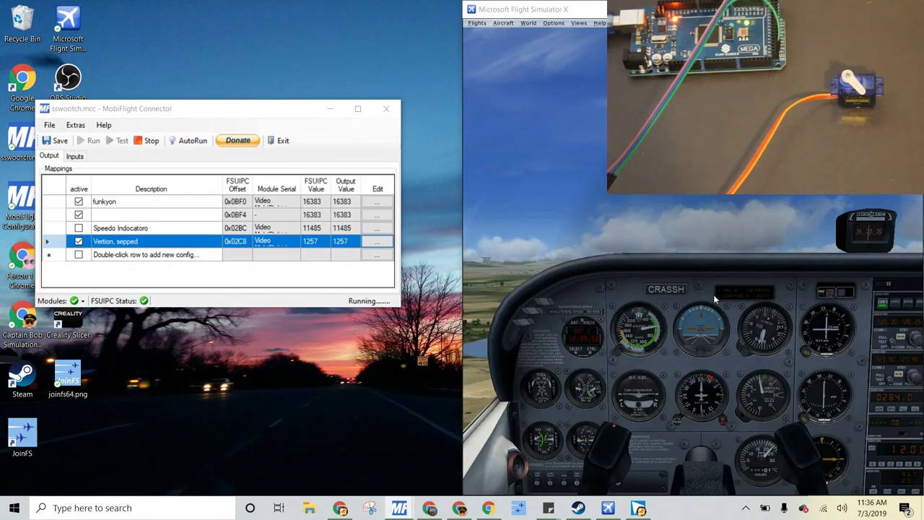
pyautogui.press('p')
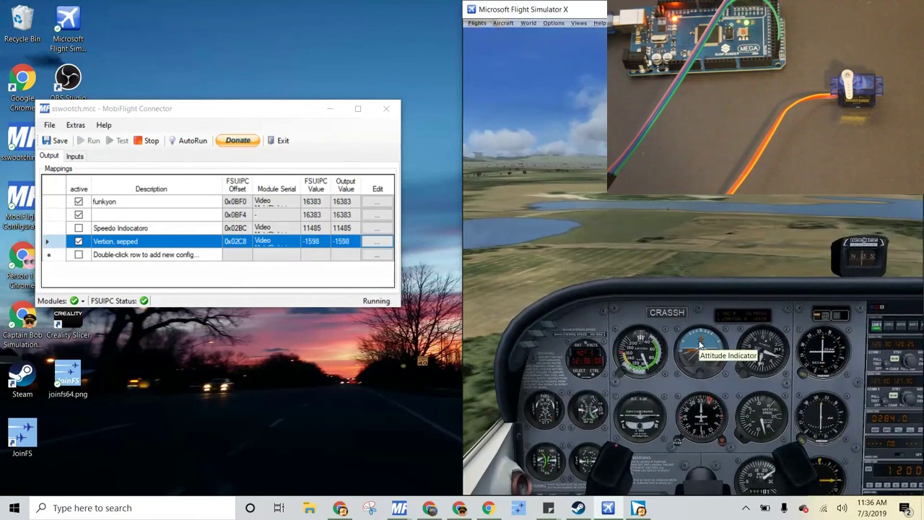
pyautogui.press('p')
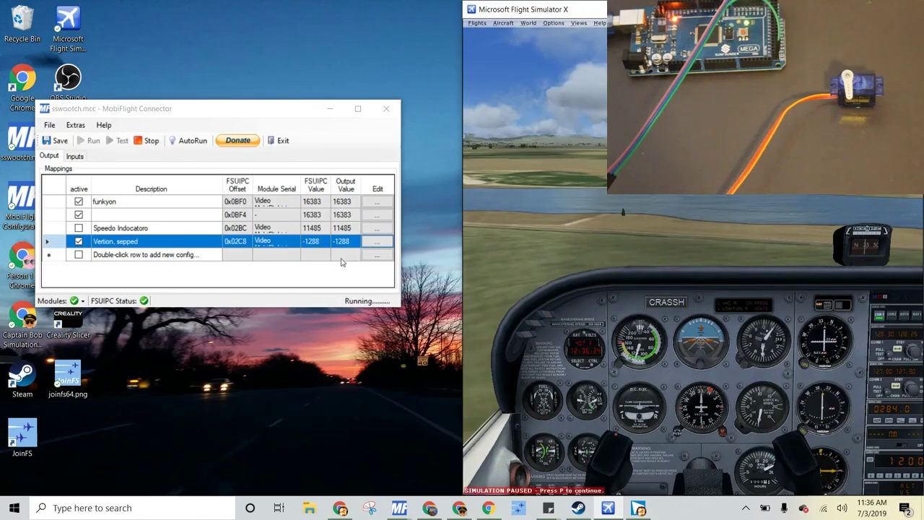
pyautogui.press('p')
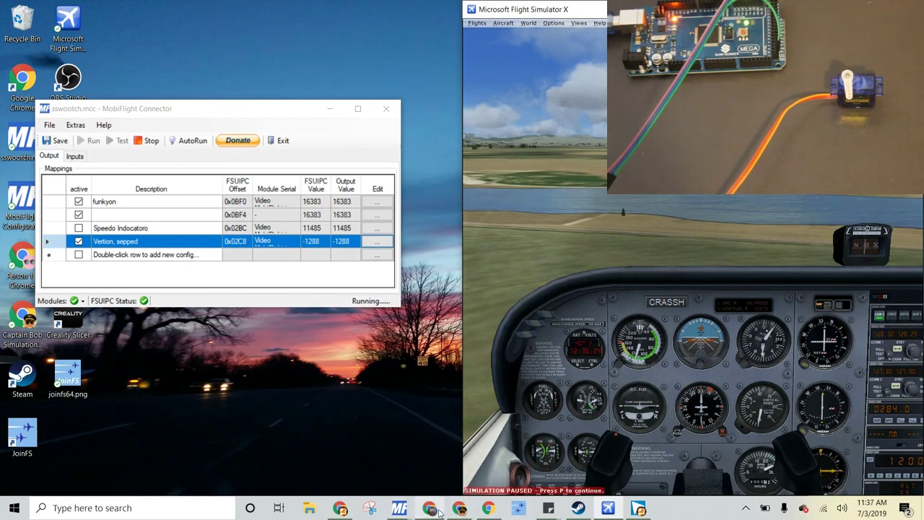
# Step: Compute 1288 times 2 = 2576 in the browser's Google search, then minimise the browser
pyautogui.press('p')
pyautogui.click(459, 508)
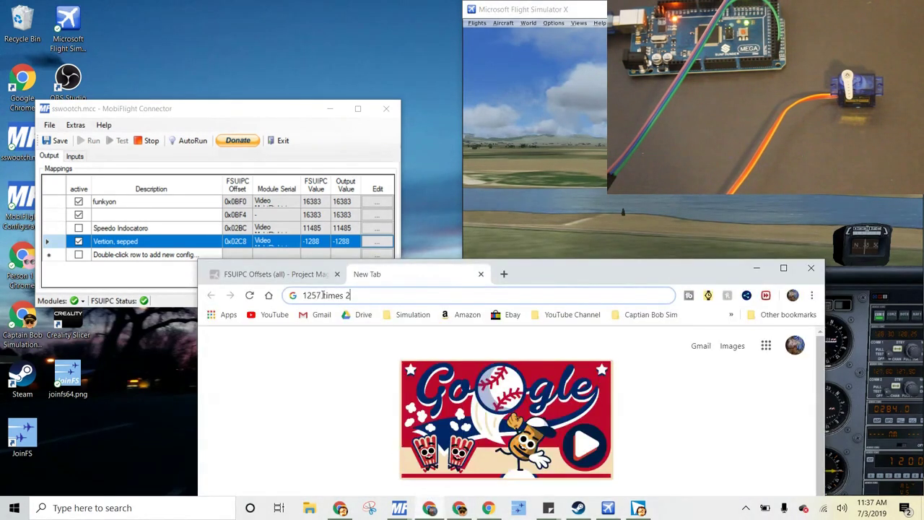
pyautogui.write('88')
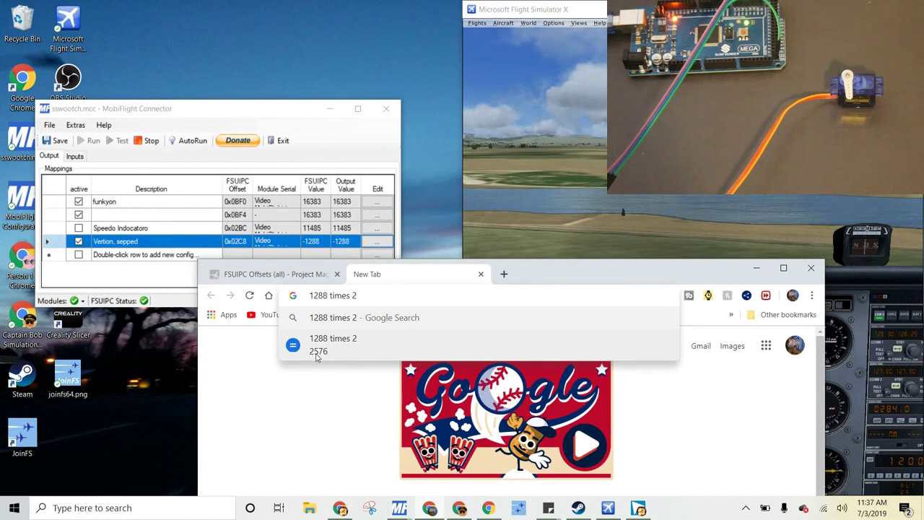
pyautogui.click(757, 268)
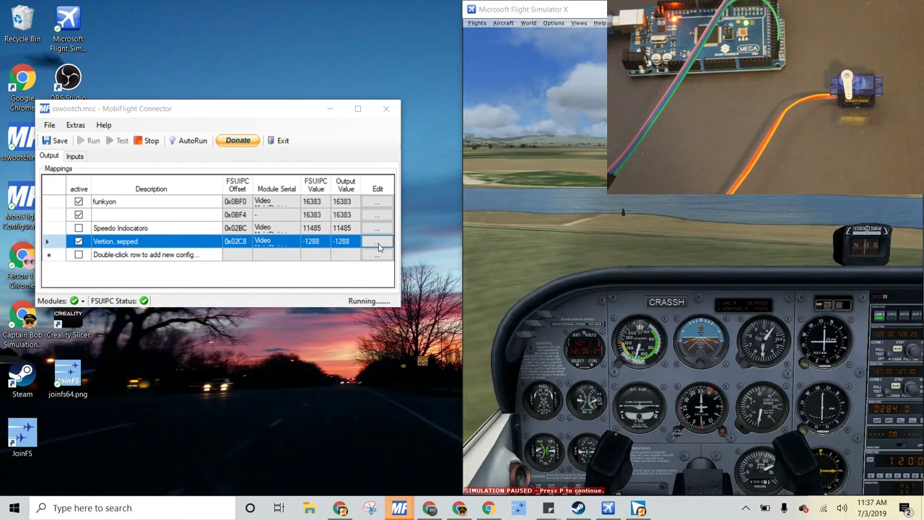
pyautogui.click(430, 507)
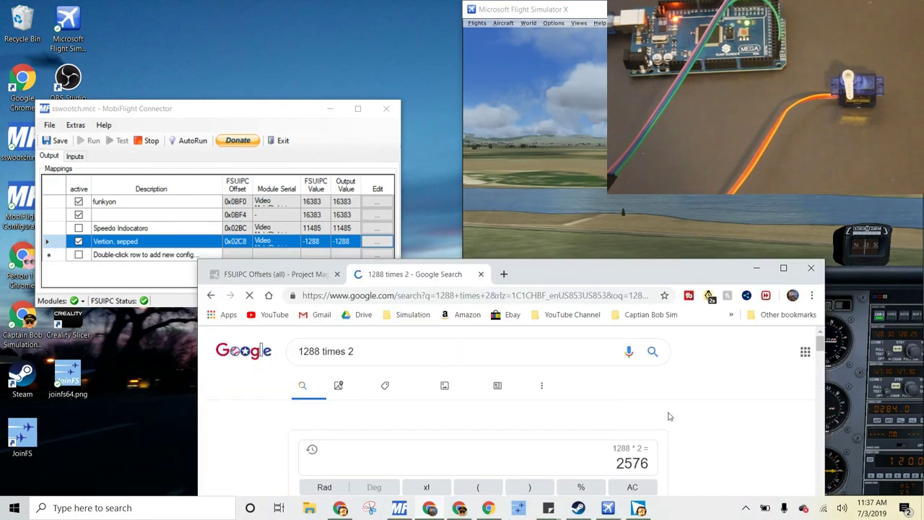
pyautogui.click(757, 268)
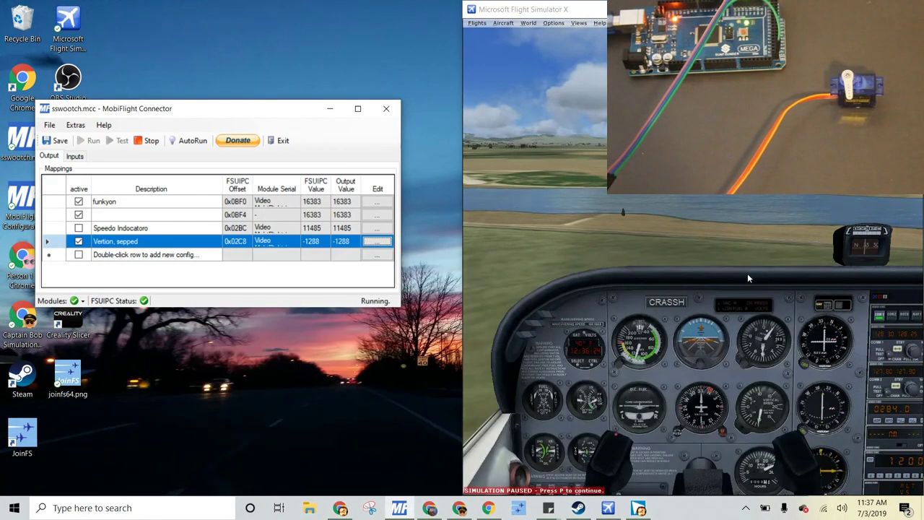
# Step: Change the vertical-speed mapping's FSUIPC transform to $+2576, turning input -1288 into output 1288
pyautogui.click(376, 243)
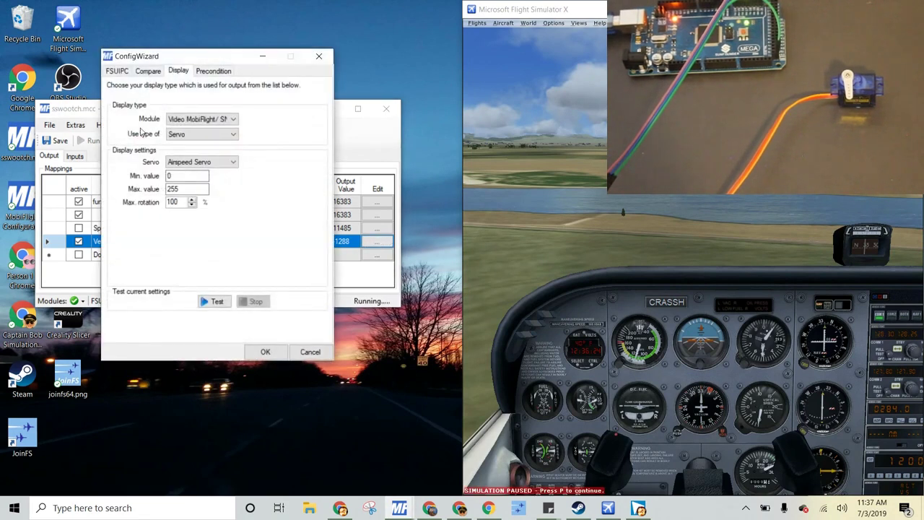
pyautogui.click(128, 72)
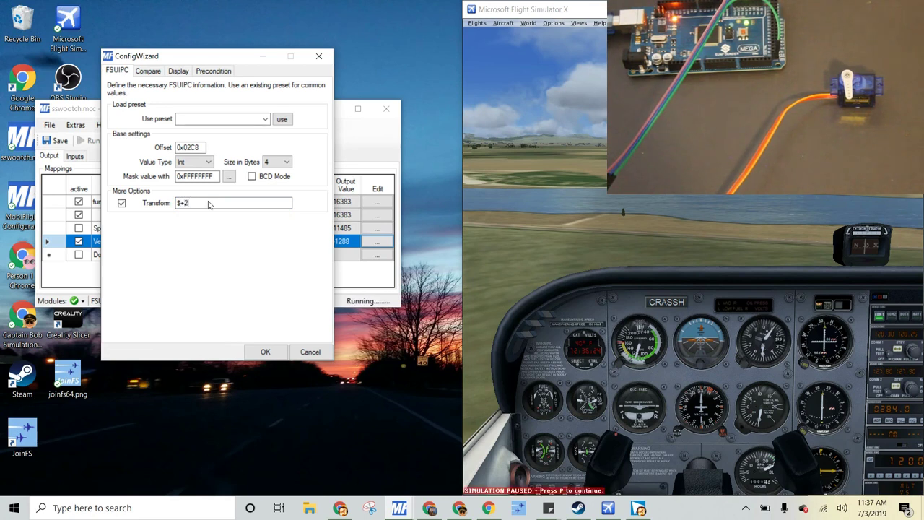
pyautogui.write('576')
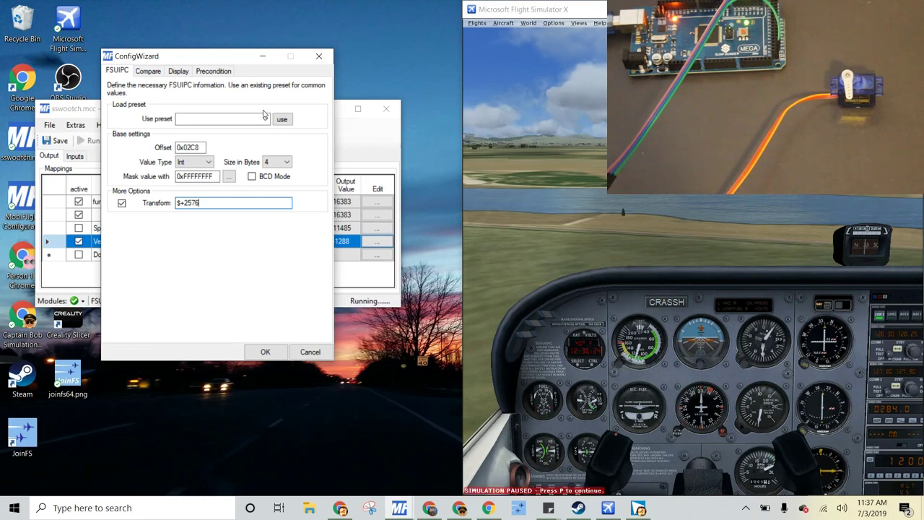
pyautogui.click(264, 351)
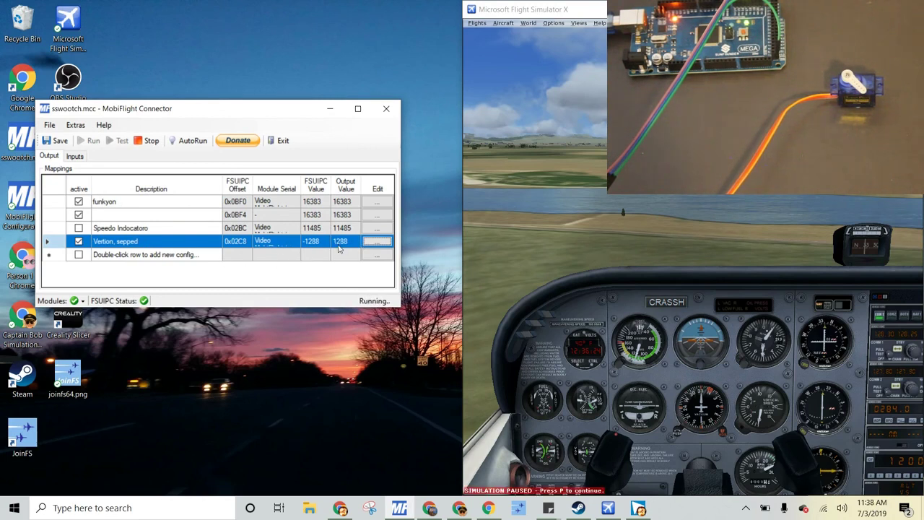
# Step: Let Flight Simulator X fly briefly, then pause it with vertical speed at -2602 in, -26 out
pyautogui.click(609, 335)
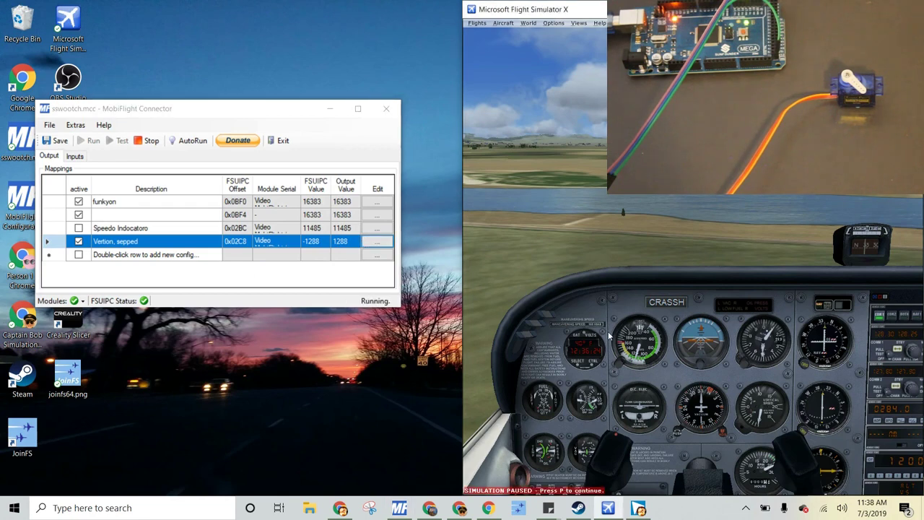
pyautogui.press('p')
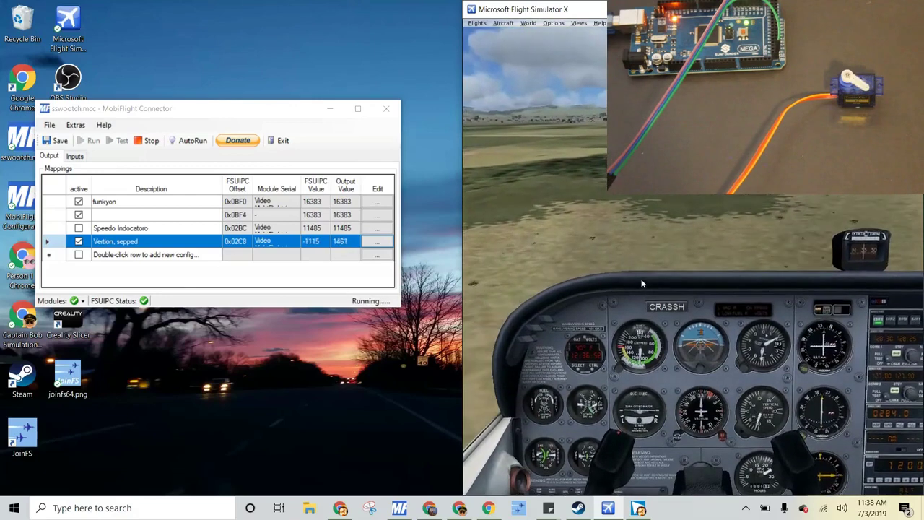
pyautogui.press('p')
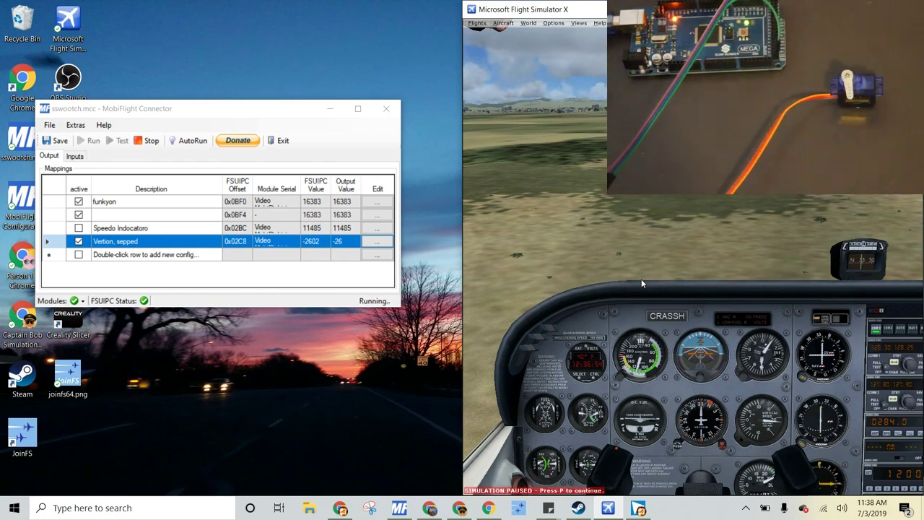
# Step: Disable the $+2576 transform on the vertical-speed mapping and return to Flight Simulator X
pyautogui.click(377, 241)
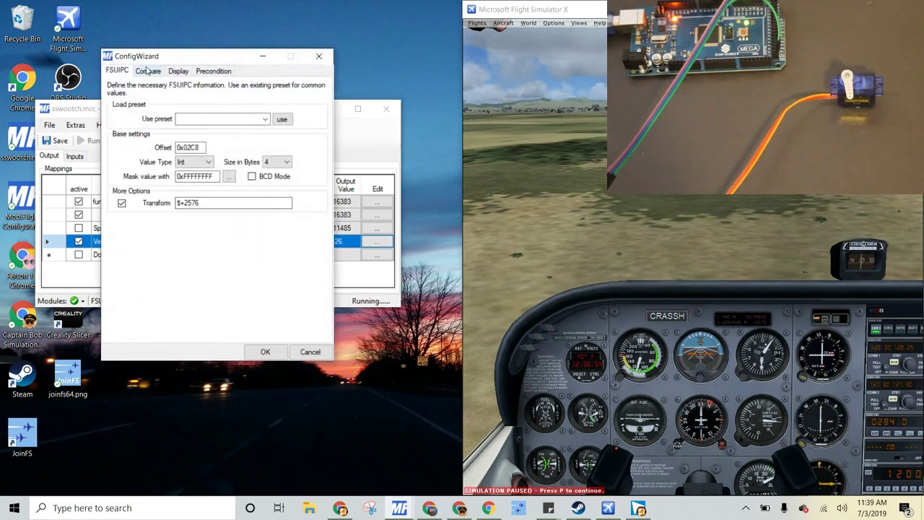
pyautogui.click(122, 203)
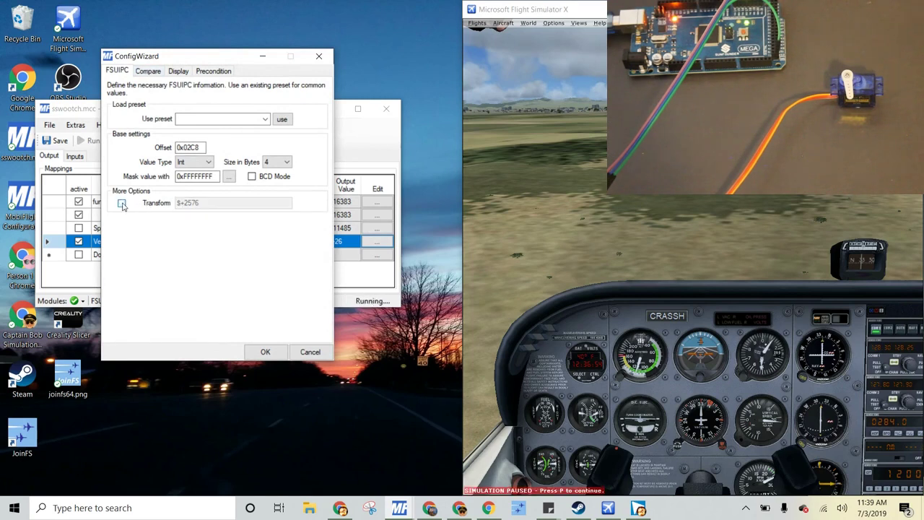
pyautogui.click(265, 352)
pyautogui.click(581, 283)
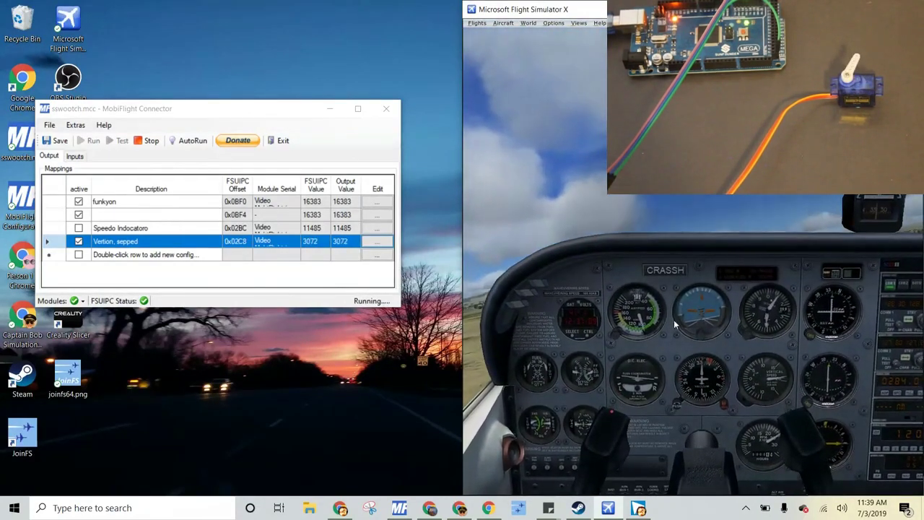
# Step: Re-enable the $+2576 transform on the vertical-speed mapping
pyautogui.click(376, 241)
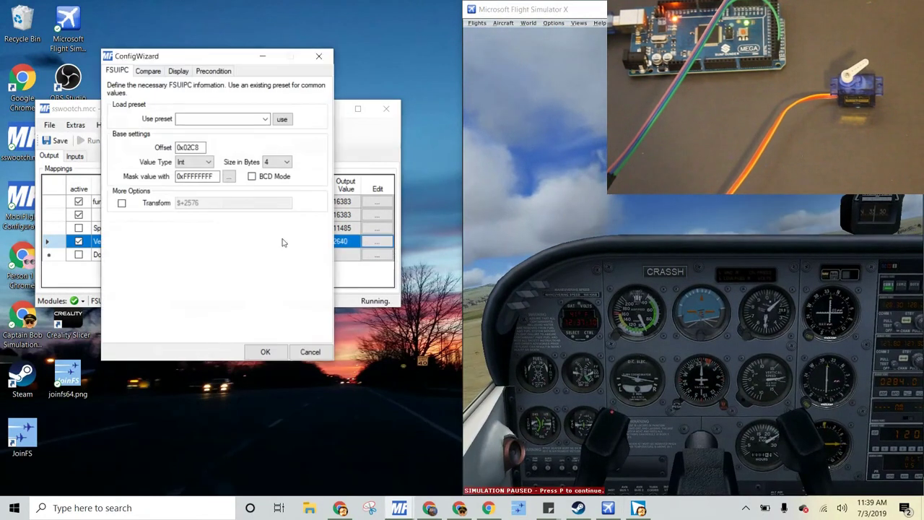
pyautogui.click(122, 203)
pyautogui.click(277, 352)
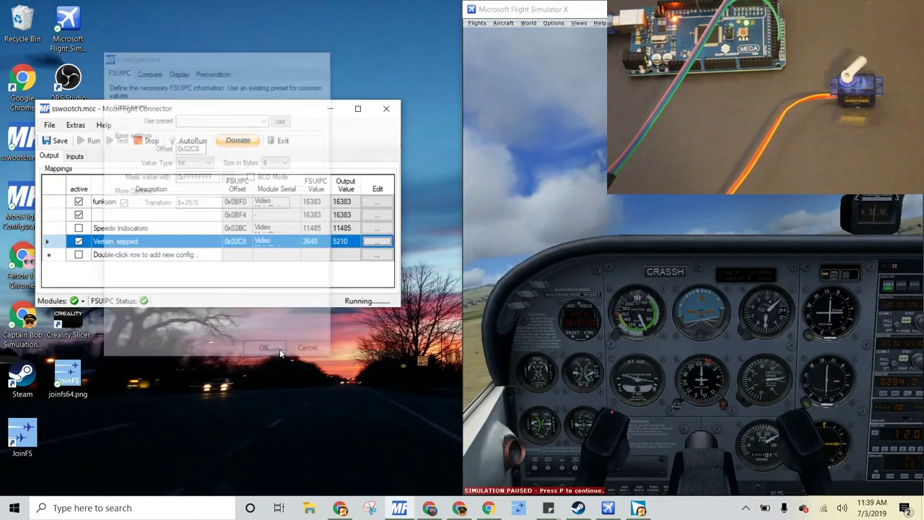
# Step: Let the aircraft climb in Flight Simulator X and pause at 6794 in, 9370 out
pyautogui.click(596, 305)
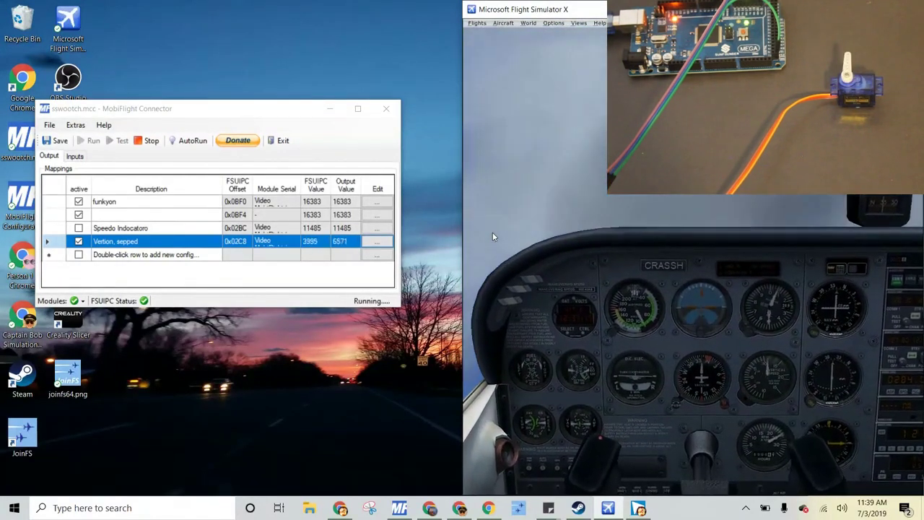
pyautogui.press('[')
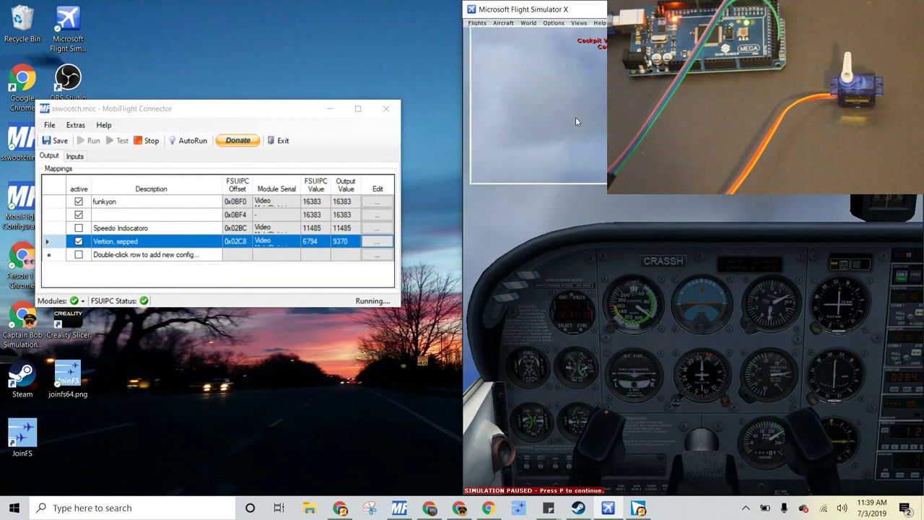
pyautogui.press(']')
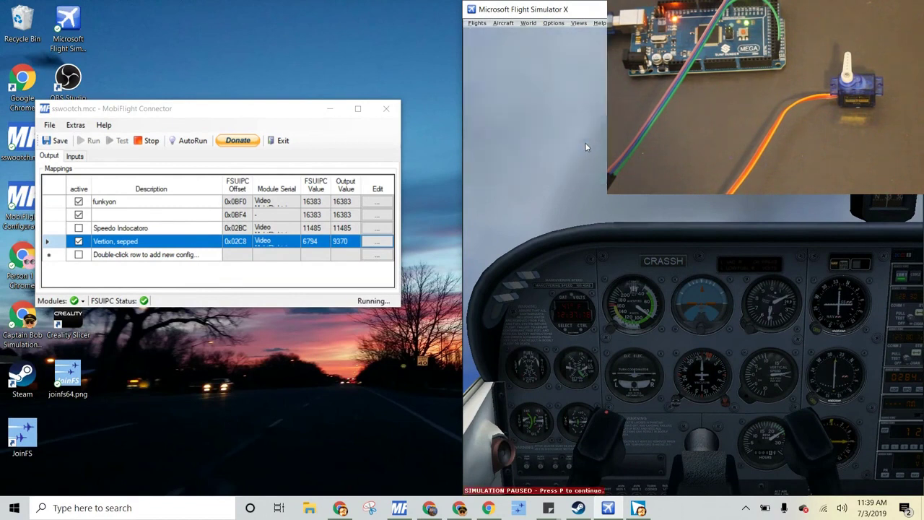
pyautogui.press('p')
pyautogui.click(376, 256)
# Step: Set the vertical-speed servo's Max. value to 6000 in the Display settings and save
pyautogui.click(534, 290)
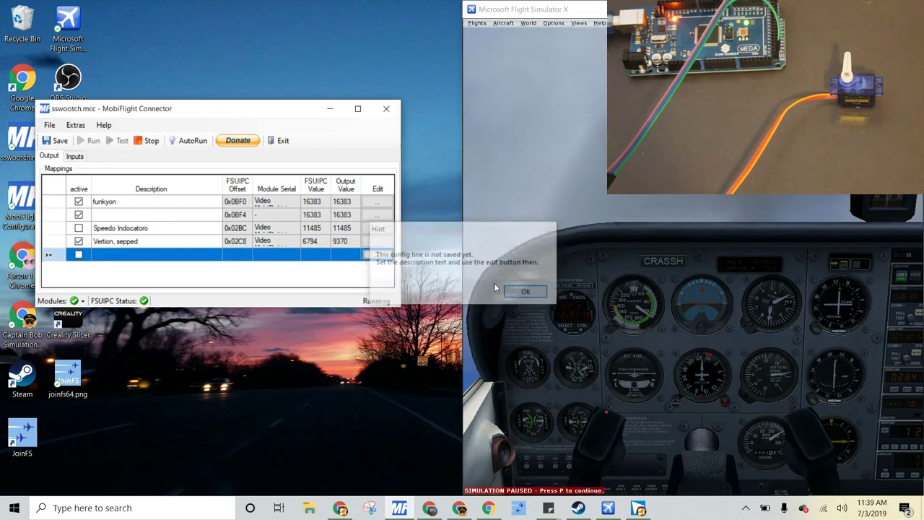
pyautogui.click(376, 241)
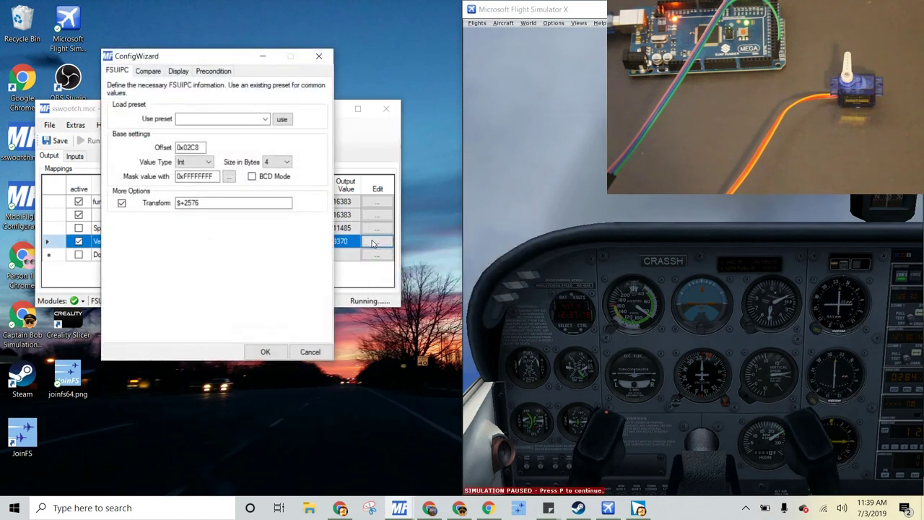
pyautogui.click(179, 71)
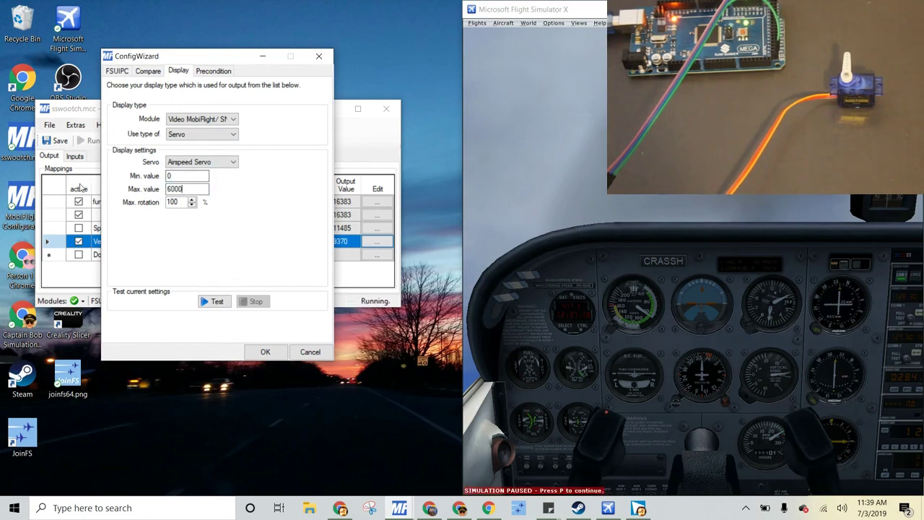
pyautogui.click(117, 71)
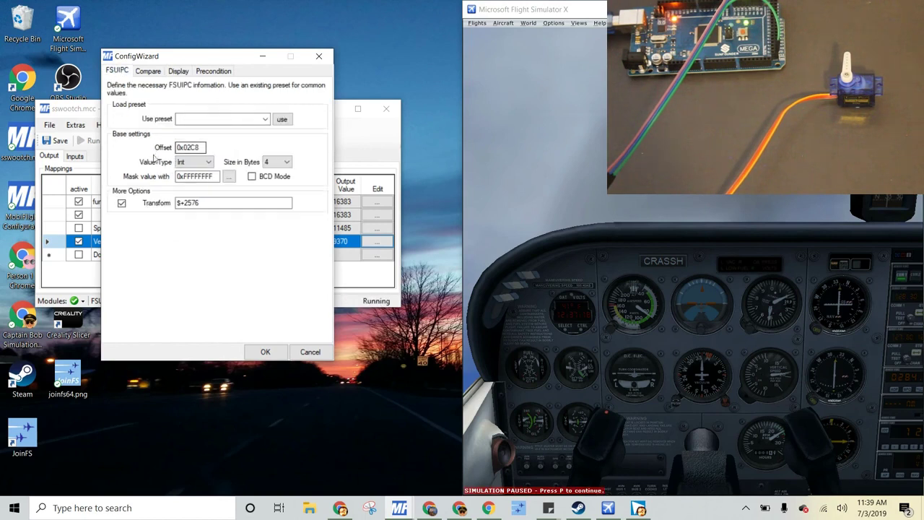
pyautogui.click(176, 72)
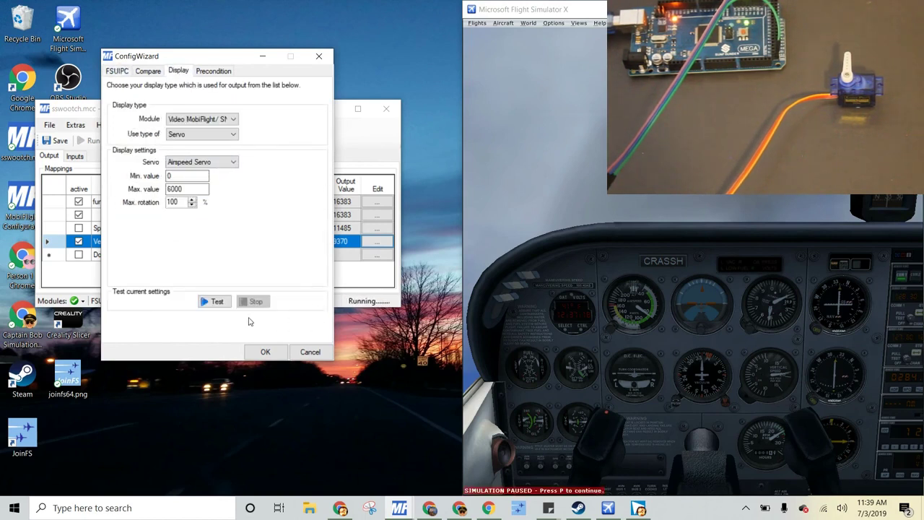
pyautogui.click(214, 301)
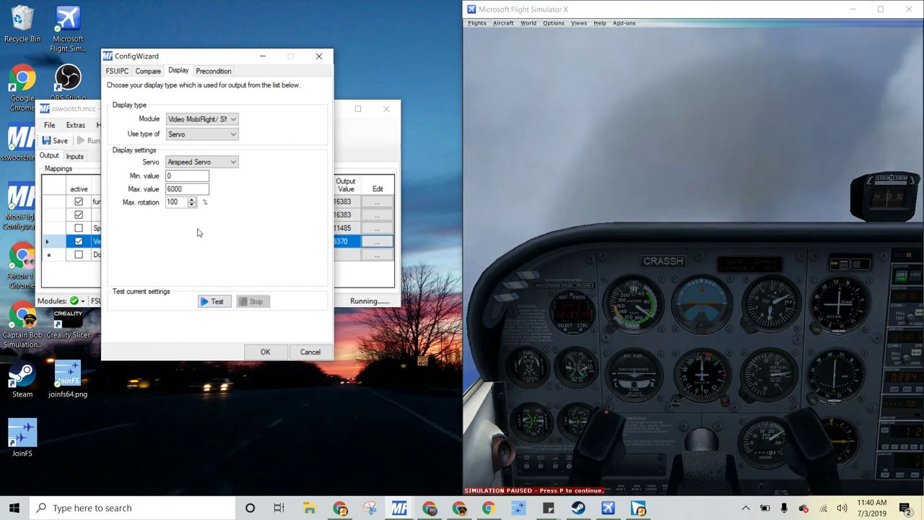
pyautogui.click(265, 351)
# Step: Give Flight Simulator X focus again so the vertical-speed mapping updates live
pyautogui.click(503, 246)
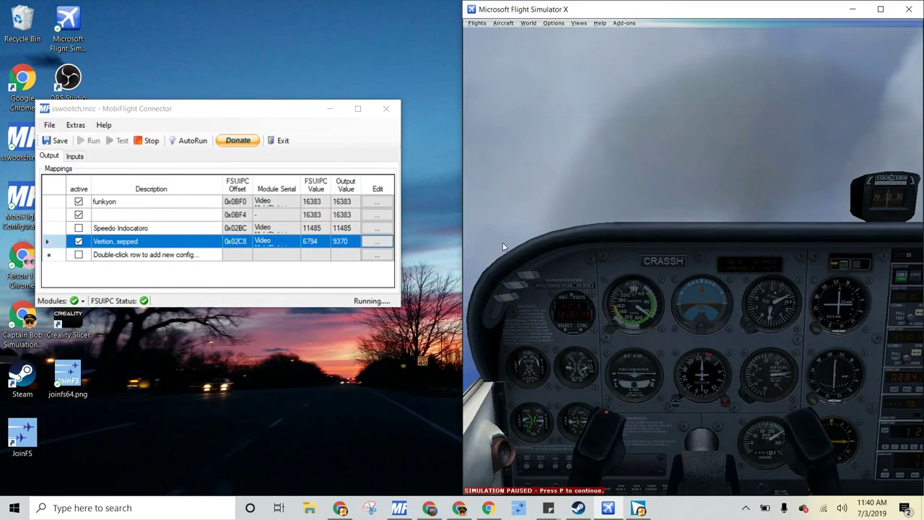